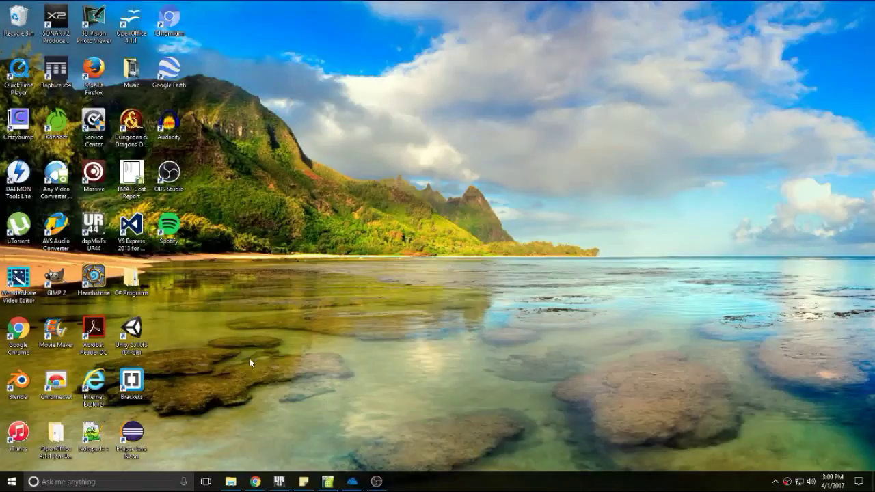
- Open a new blank spreadsheet in OpenOffice Calc
{"action": "left_click", "coordinate": [10, 482]}
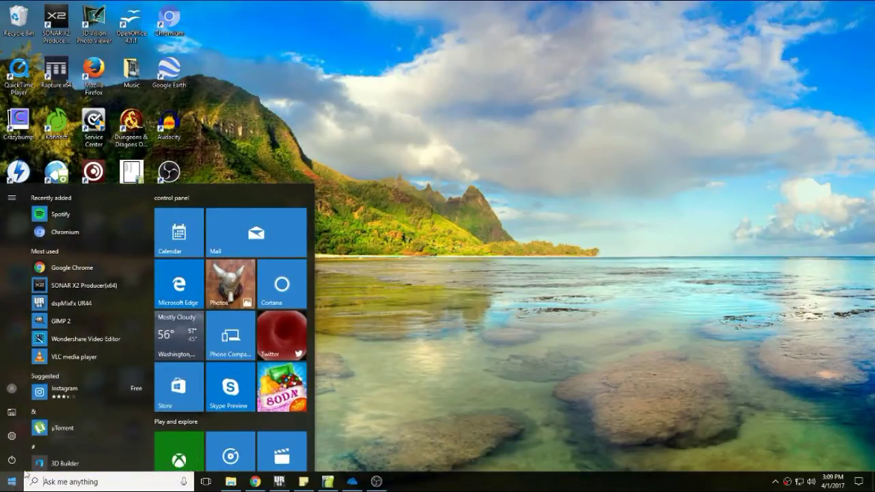
{"action": "left_click_drag", "start_coordinate": [149, 214], "coordinate": [140, 396]}
{"action": "scroll", "coordinate": [122, 309], "scroll_direction": "up", "scroll_amount": 5}
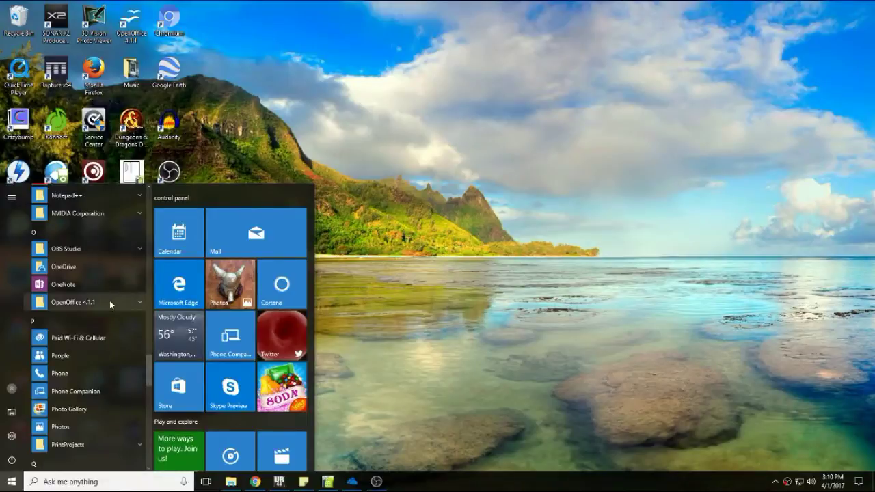
{"action": "left_click", "coordinate": [109, 302]}
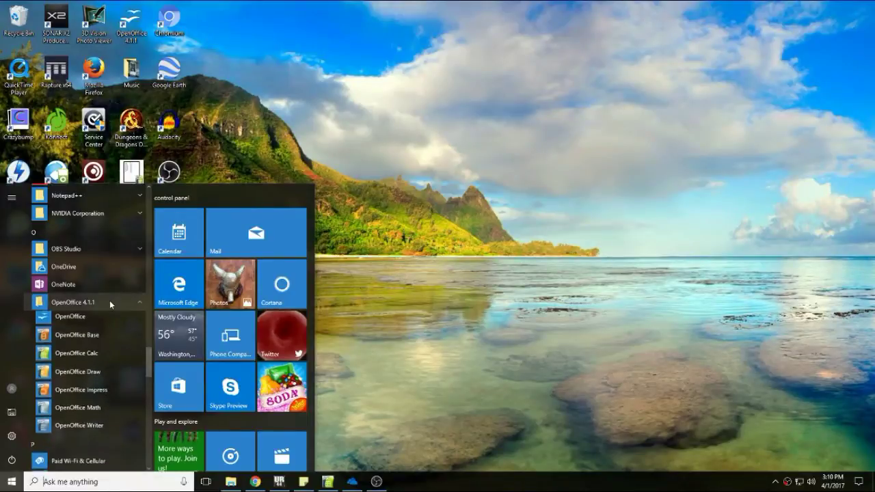
{"action": "left_click", "coordinate": [94, 357]}
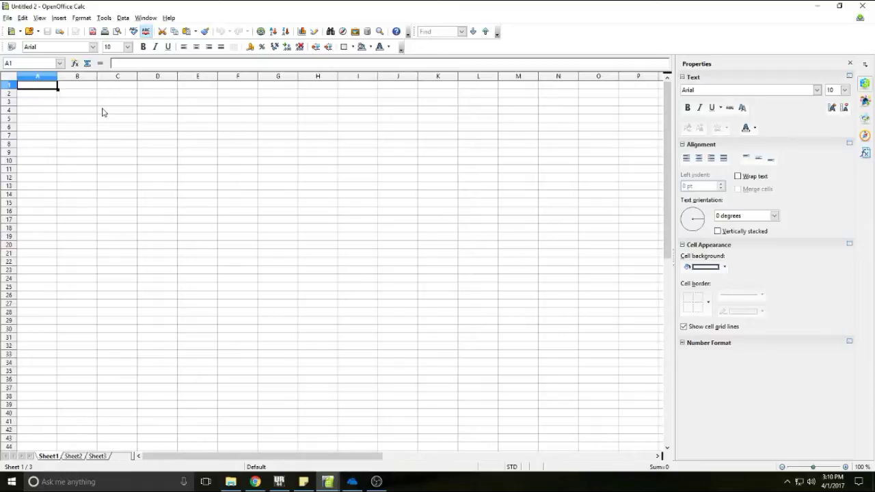
- Enter the column headings Name, Age and Account Balance in cells A1 to C1
{"action": "type", "text": "Name"}
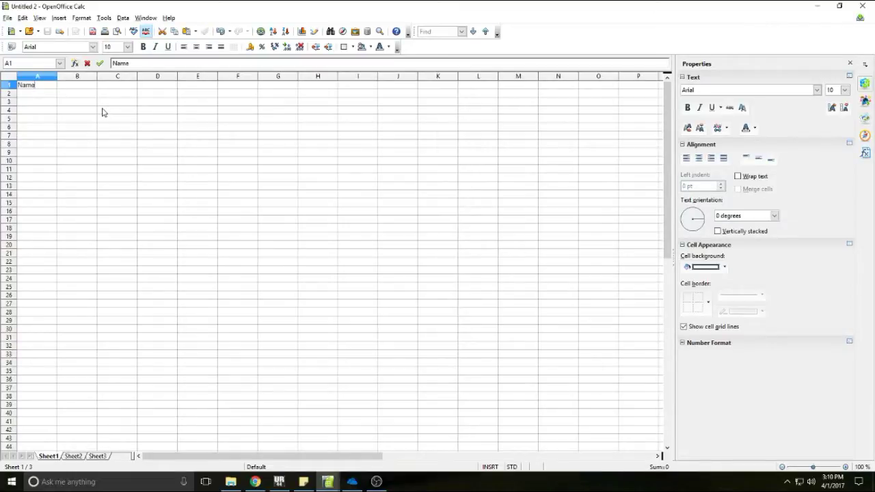
{"action": "key", "text": "Tab"}
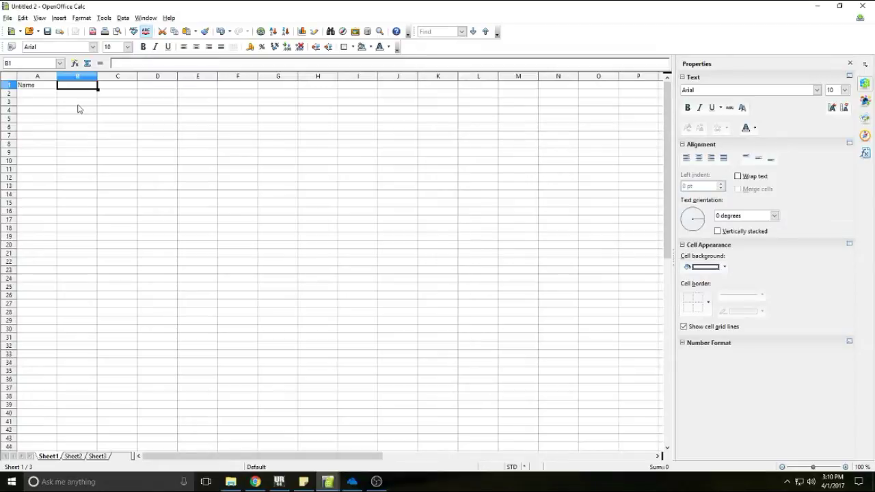
{"action": "type", "text": "Age"}
{"action": "key", "text": "Tab"}
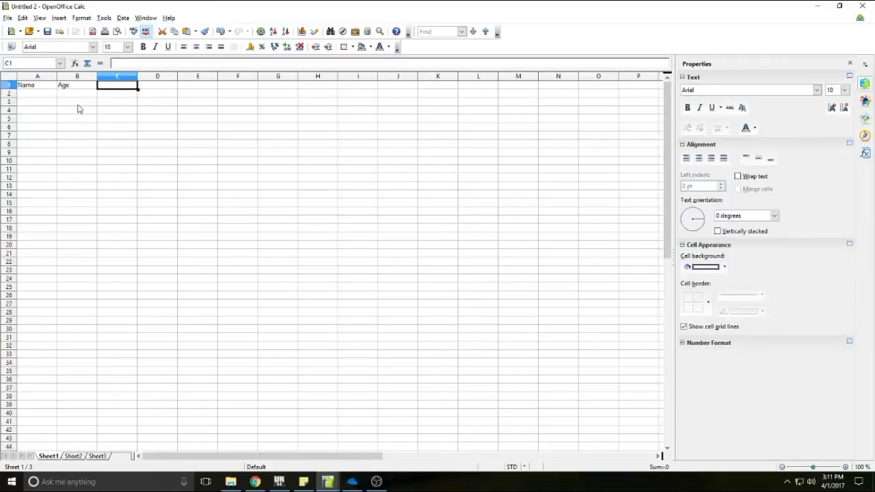
{"action": "type", "text": "Account Balance"}
{"action": "key", "text": "Return"}
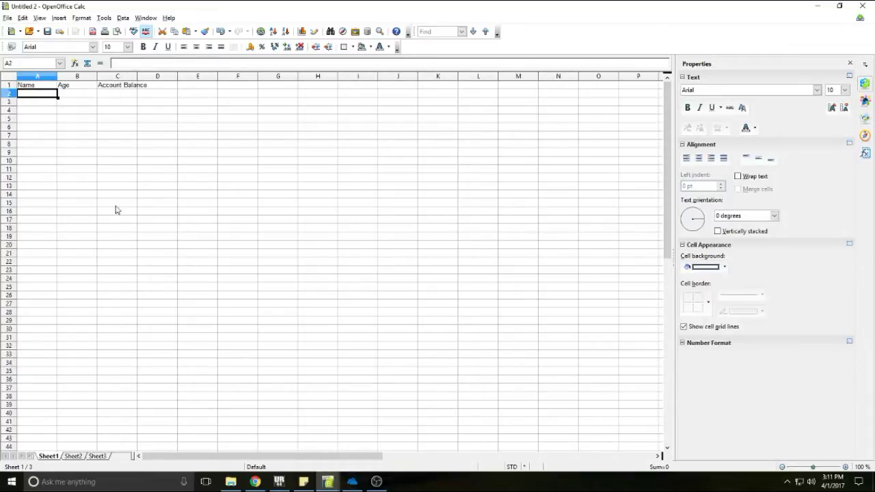
{"action": "left_click", "coordinate": [118, 76]}
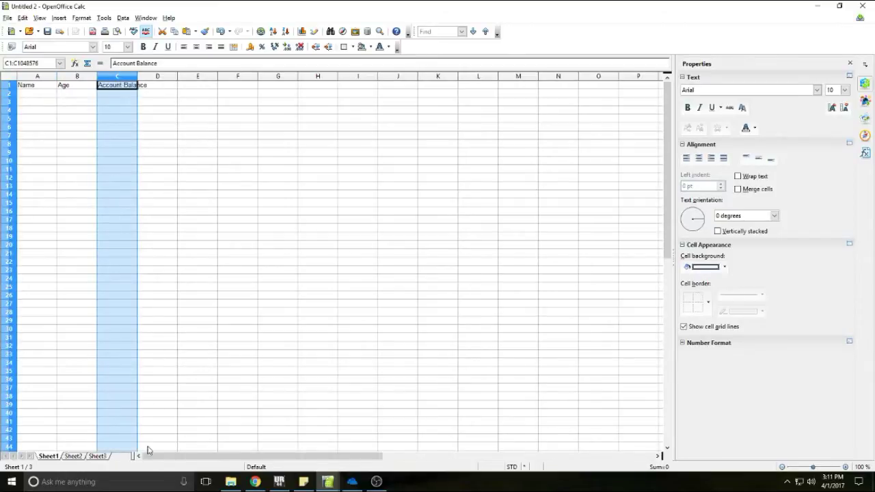
{"action": "left_click", "coordinate": [7, 94]}
{"action": "left_click", "coordinate": [54, 119]}
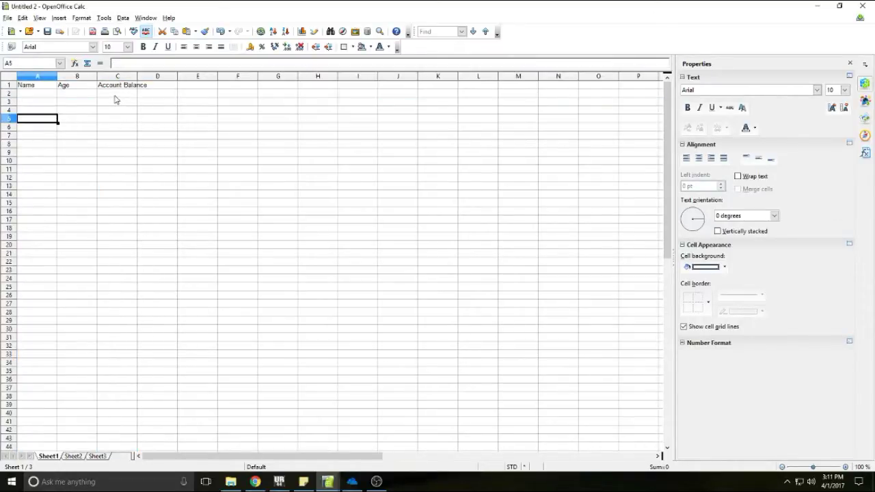
{"action": "left_click", "coordinate": [116, 95]}
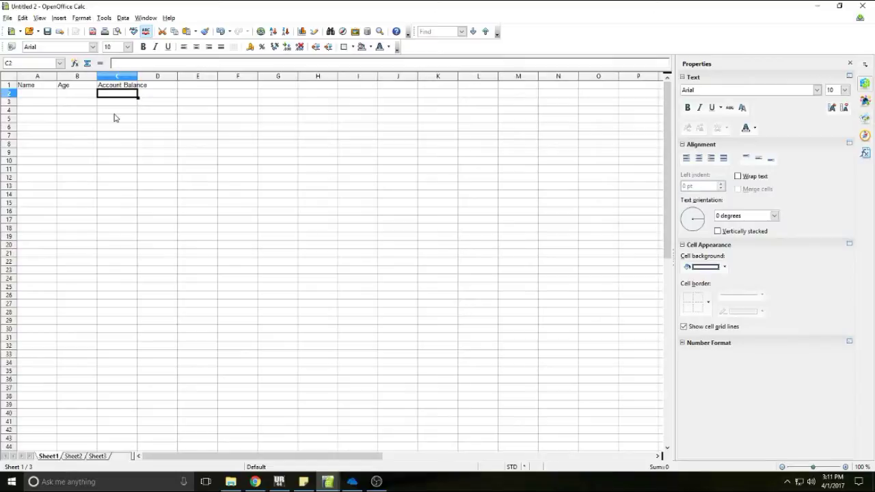
- Widen column C so that the Account Balance heading fits inside its cell
{"action": "left_click", "coordinate": [117, 76]}
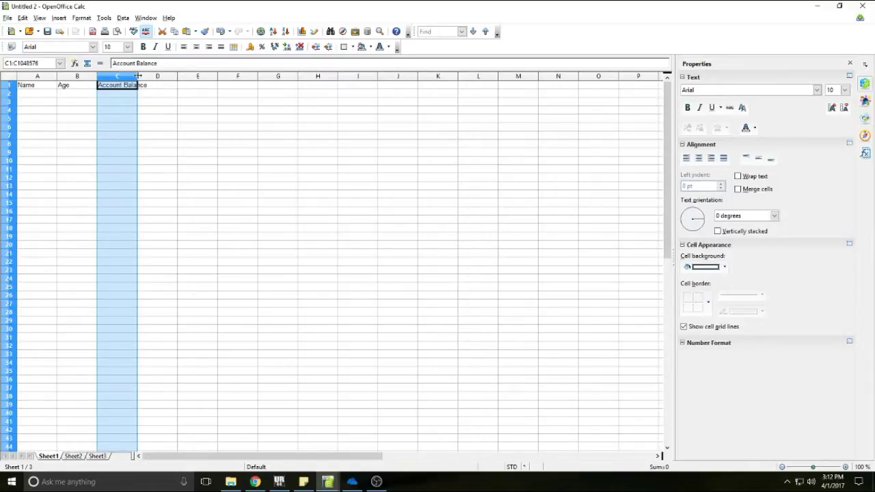
{"action": "left_click_drag", "start_coordinate": [137, 75], "coordinate": [151, 73]}
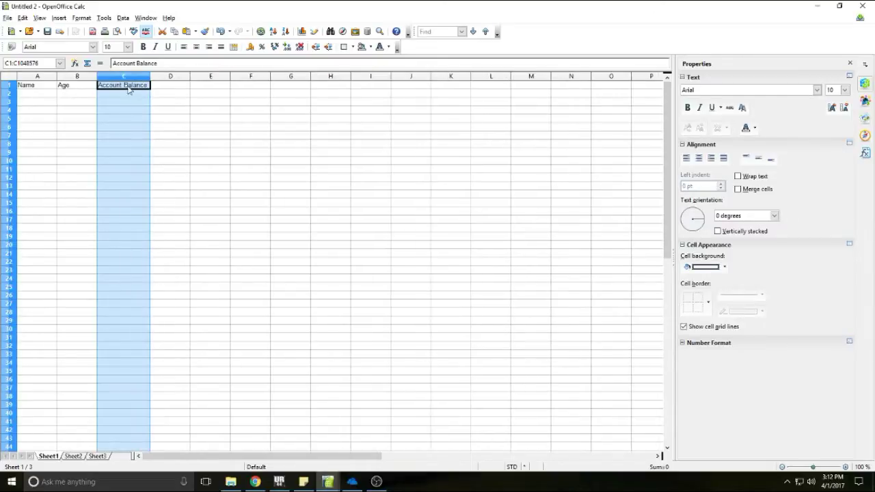
{"action": "left_click", "coordinate": [102, 86]}
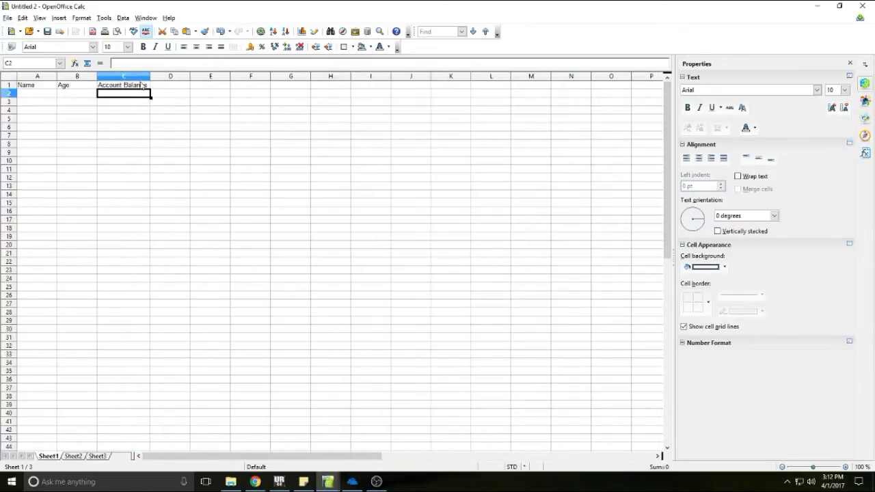
{"action": "left_click", "coordinate": [131, 98]}
- Increase the height of header row 1 to about twice that of the other rows
{"action": "left_click", "coordinate": [9, 85]}
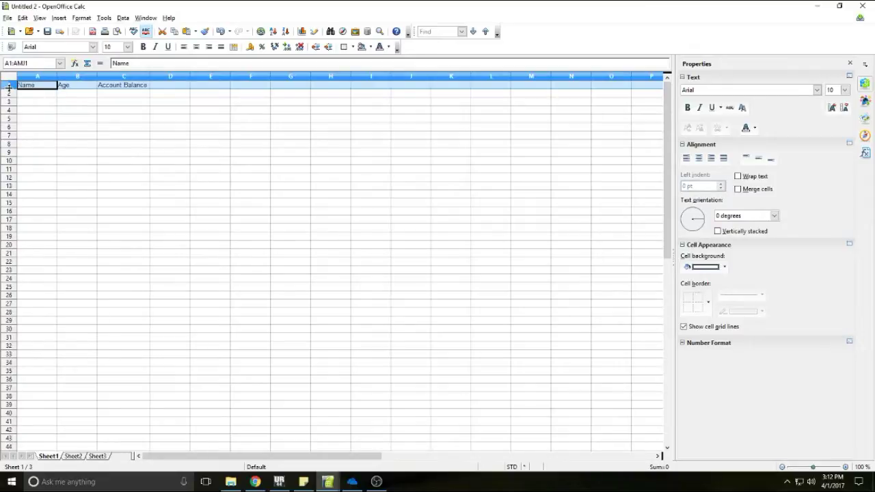
{"action": "left_click_drag", "start_coordinate": [9, 88], "coordinate": [6, 97]}
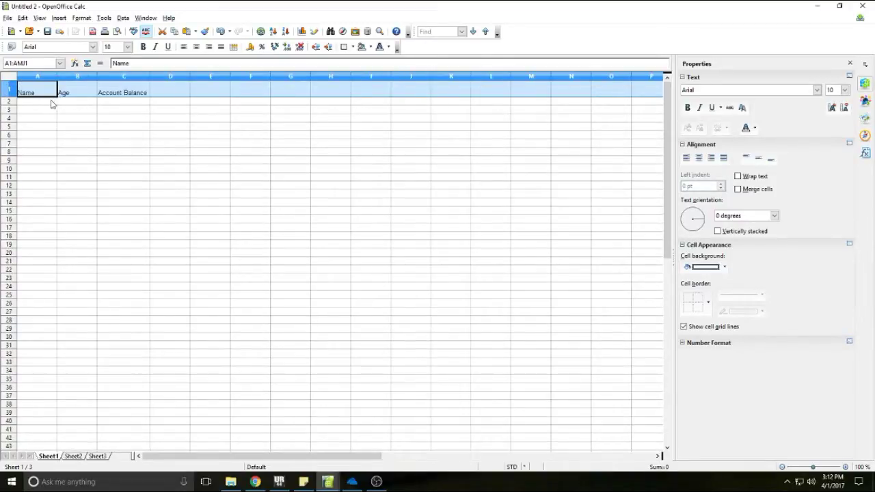
{"action": "left_click", "coordinate": [34, 104]}
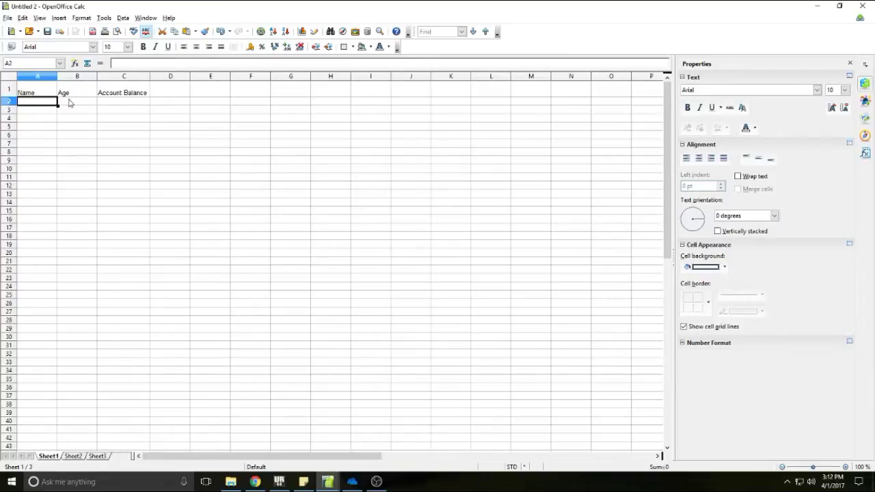
{"action": "left_click", "coordinate": [109, 103]}
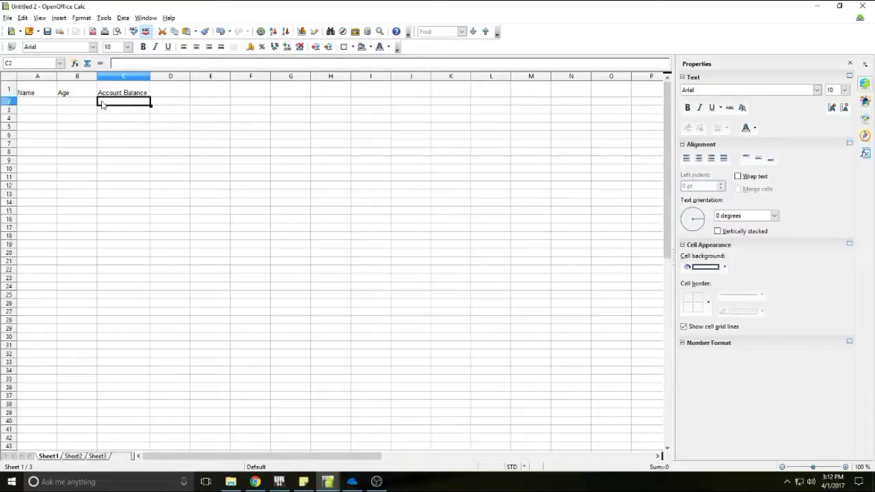
- Fill cells A2 to A6 under the Name heading with five people's first names
{"action": "left_click", "coordinate": [36, 104]}
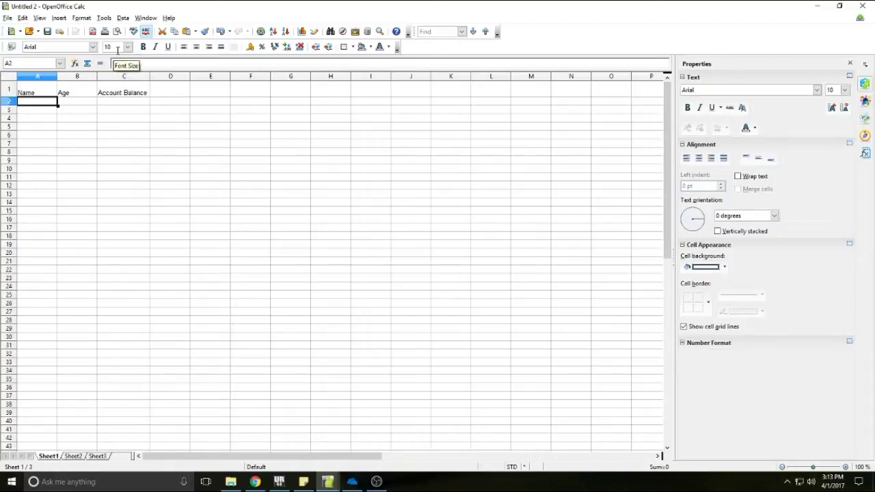
{"action": "type", "text": "Diane"}
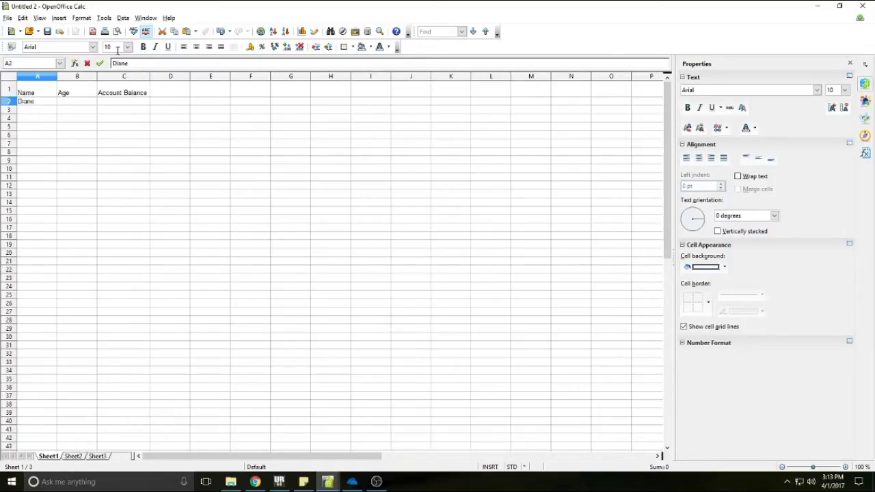
{"action": "key", "text": "Return"}
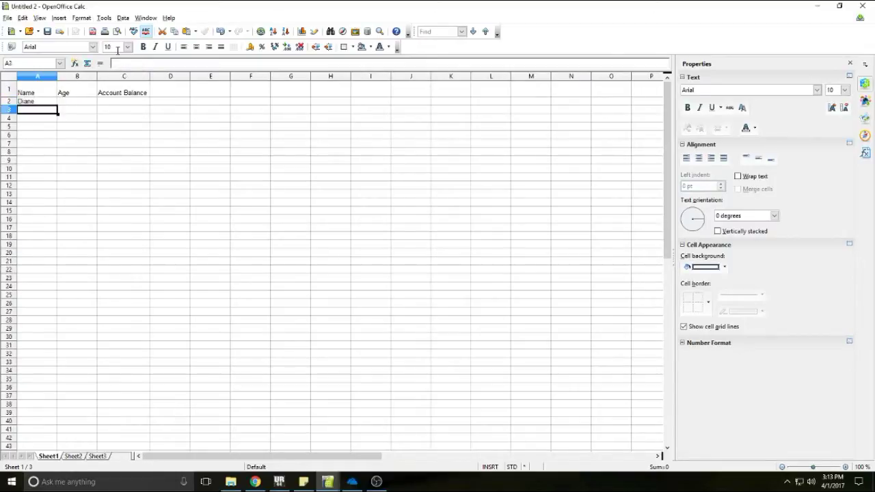
{"action": "type", "text": "Charlie"}
{"action": "key", "text": "Return"}
{"action": "type", "text": "B"}
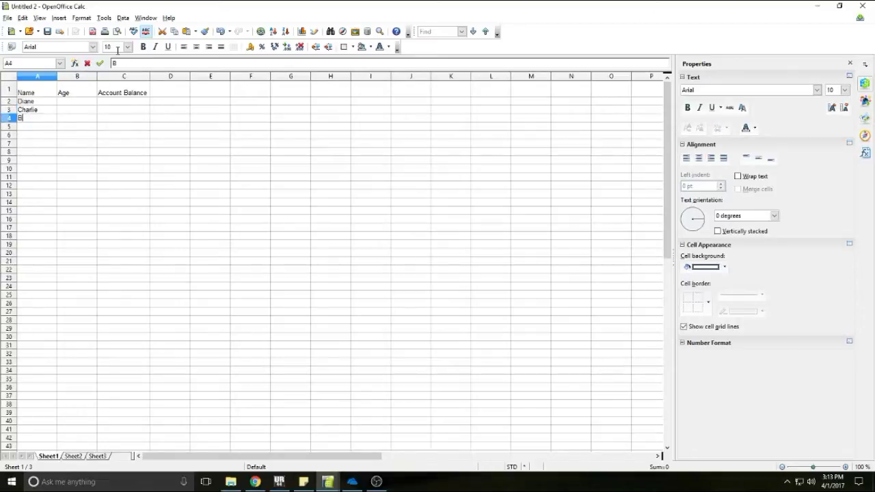
{"action": "type", "text": "ob"}
{"action": "key", "text": "Return"}
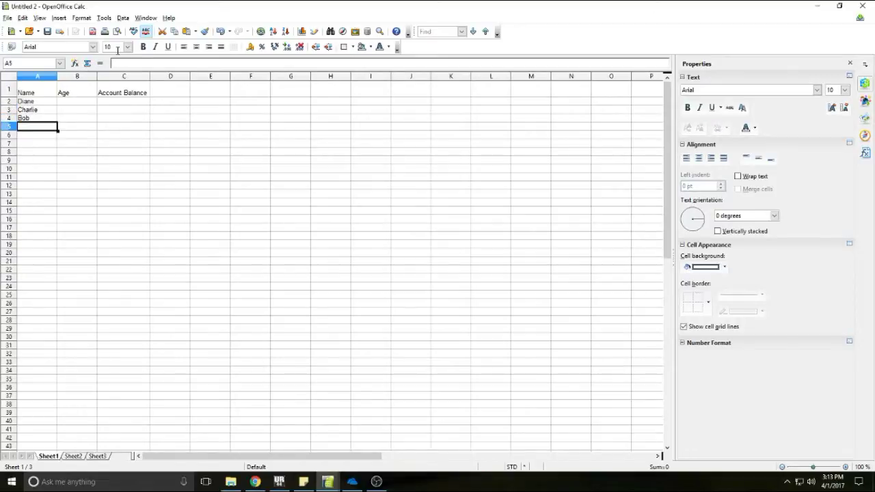
{"action": "type", "text": "Peter"}
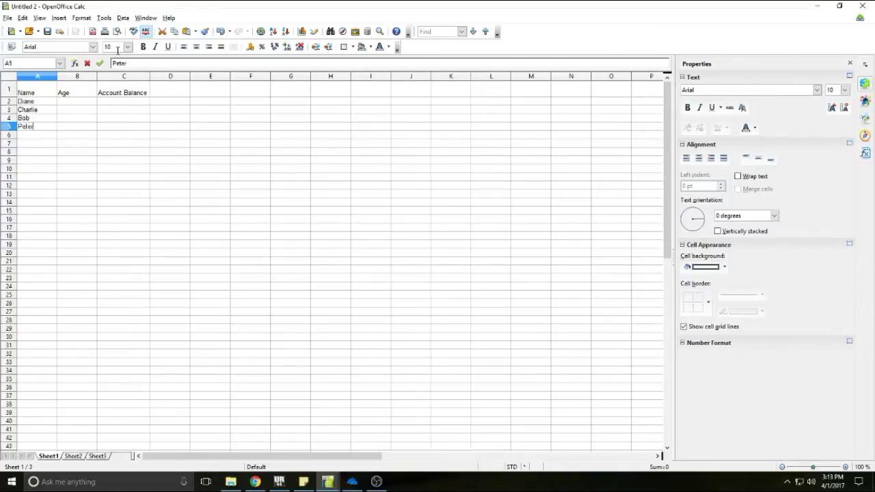
{"action": "key", "text": "Return"}
{"action": "type", "text": "aul"}
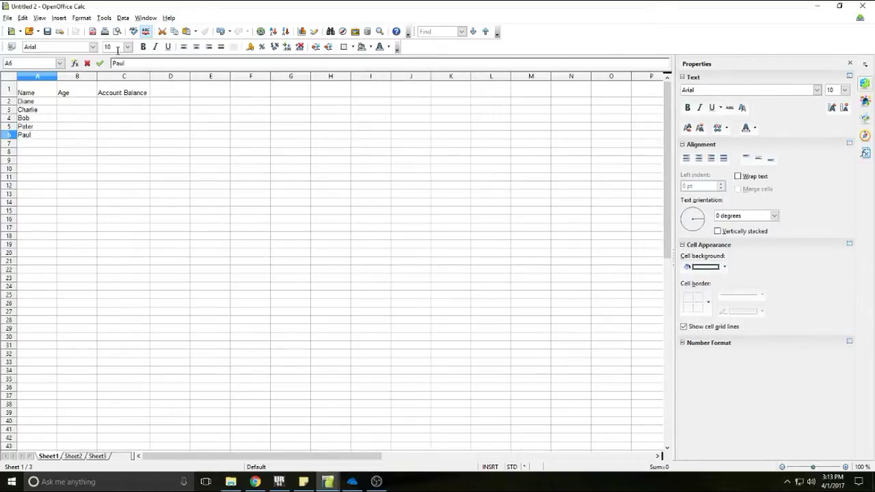
{"action": "key", "text": "Return"}
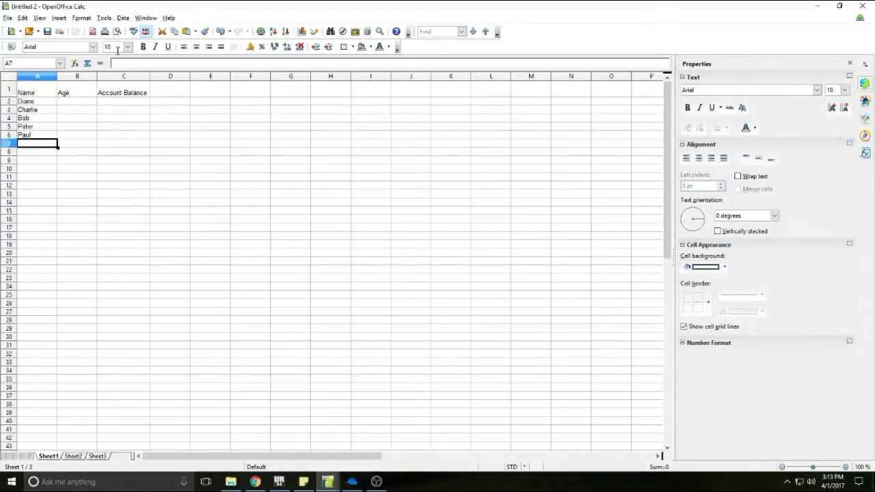
- Enter the ages 40, 23, 30, 20 and 28 in cells B2 to B6
{"action": "left_click", "coordinate": [67, 102]}
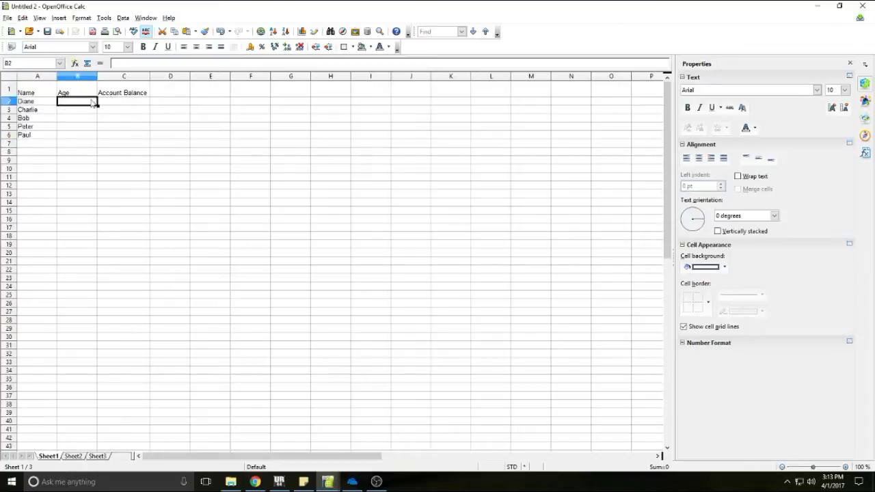
{"action": "type", "text": "40"}
{"action": "key", "text": "Return"}
{"action": "type", "text": "23"}
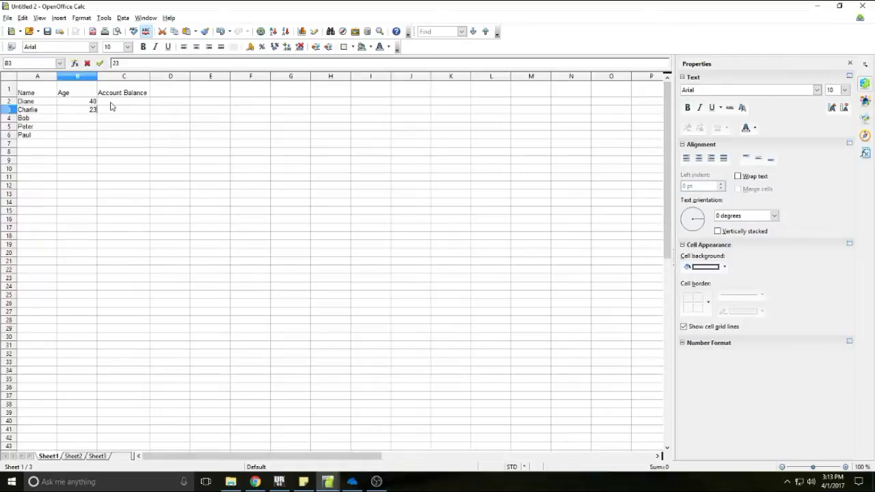
{"action": "key", "text": "Return"}
{"action": "type", "text": "30"}
{"action": "key", "text": "Return"}
{"action": "type", "text": "20"}
{"action": "key", "text": "Return"}
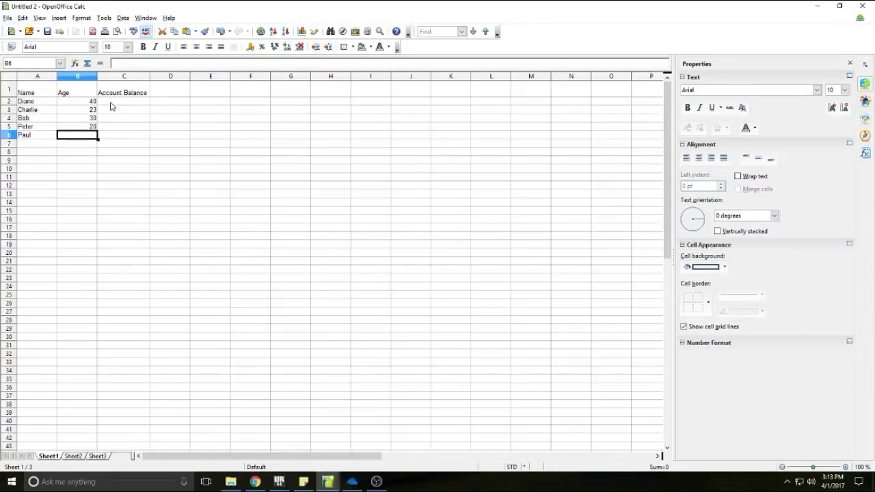
{"action": "type", "text": "28"}
{"action": "key", "text": "Return"}
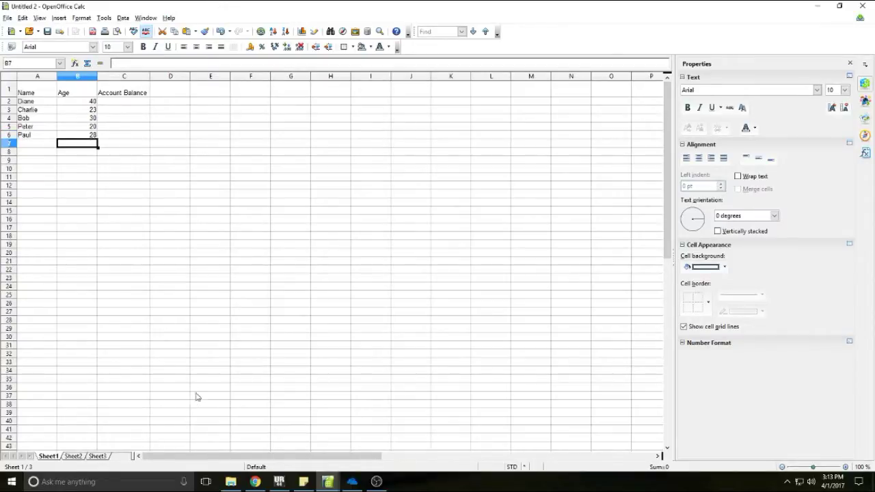
- Enter the account balances 200, 150, 20, 25.35 and 50 in cells C2 to C6
{"action": "left_click", "coordinate": [145, 103]}
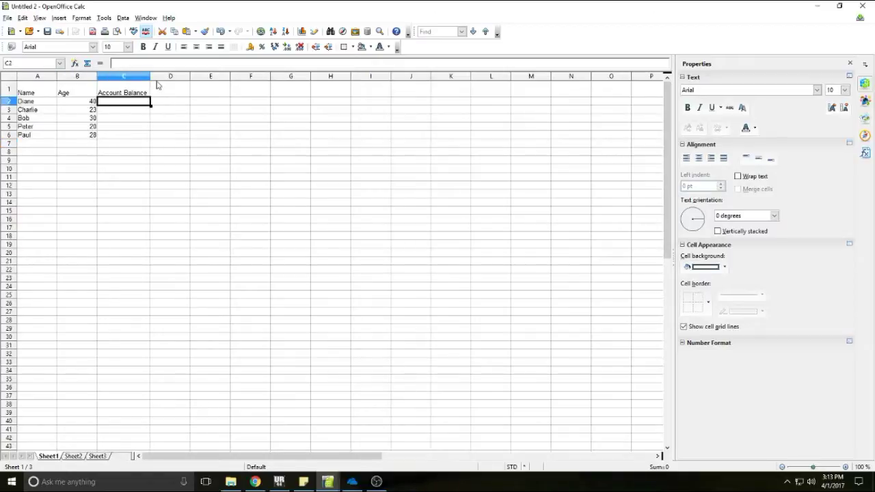
{"action": "type", "text": "200"}
{"action": "key", "text": "Return"}
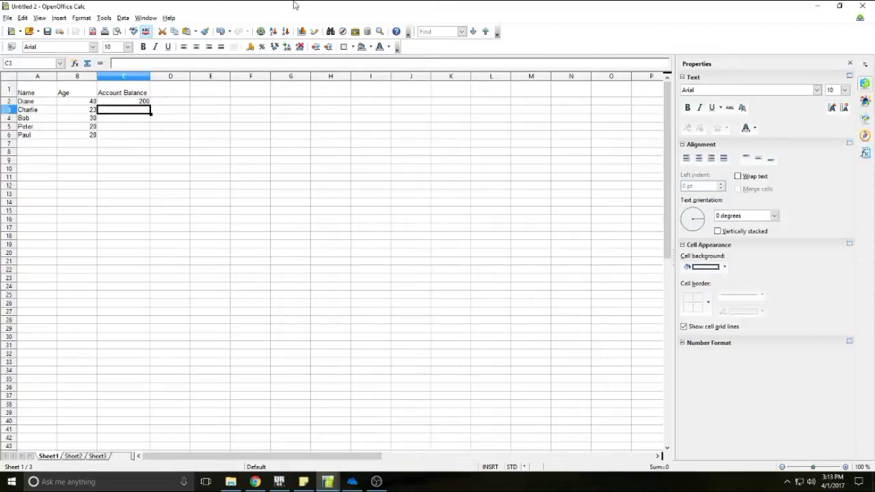
{"action": "type", "text": "150"}
{"action": "key", "text": "Return"}
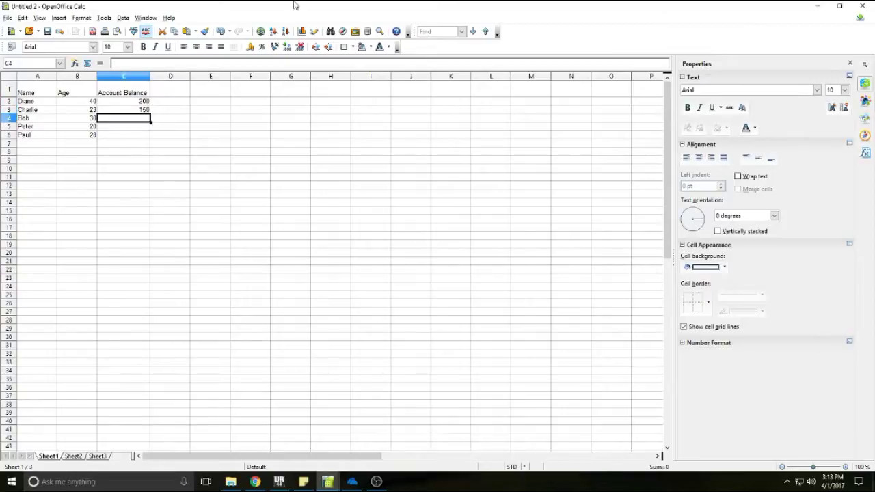
{"action": "type", "text": "20"}
{"action": "key", "text": "Return"}
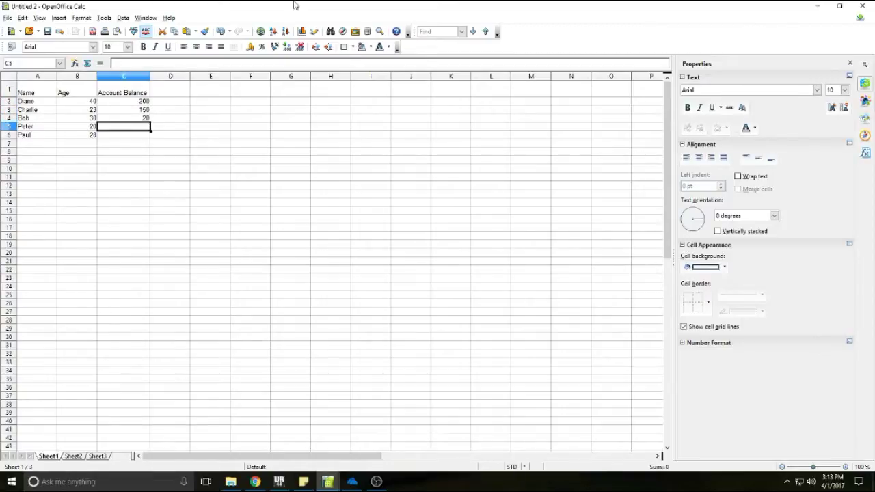
{"action": "type", "text": "25."}
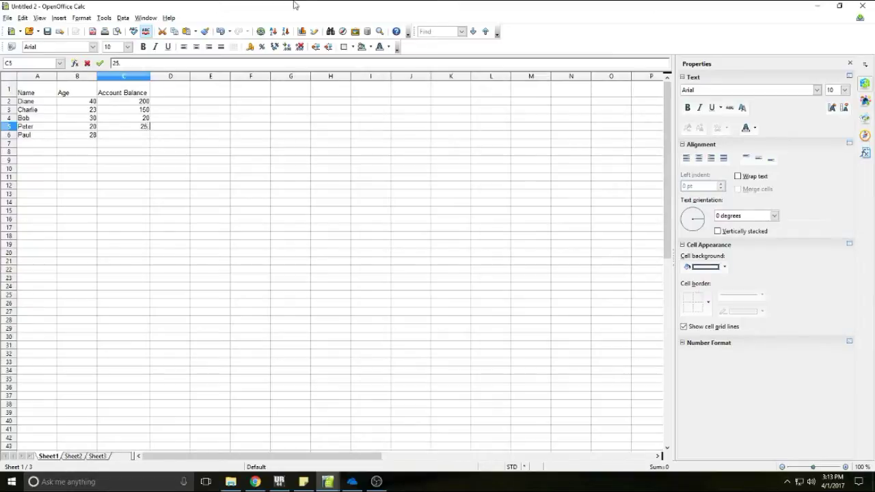
{"action": "type", "text": "35"}
{"action": "key", "text": "Return"}
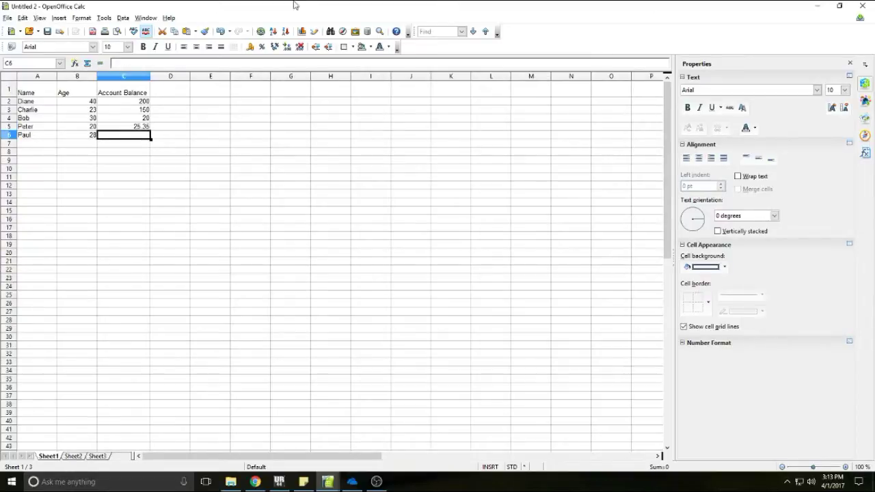
{"action": "type", "text": "50"}
{"action": "key", "text": "Return"}
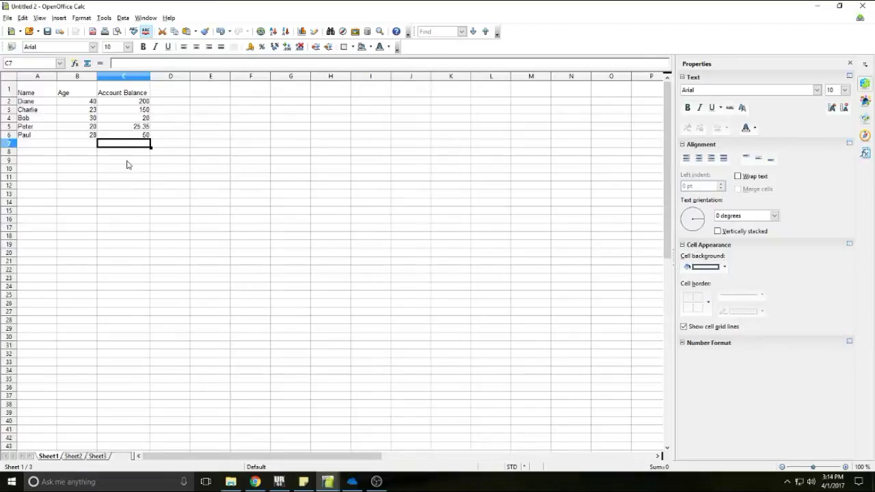
{"action": "left_click", "coordinate": [117, 137]}
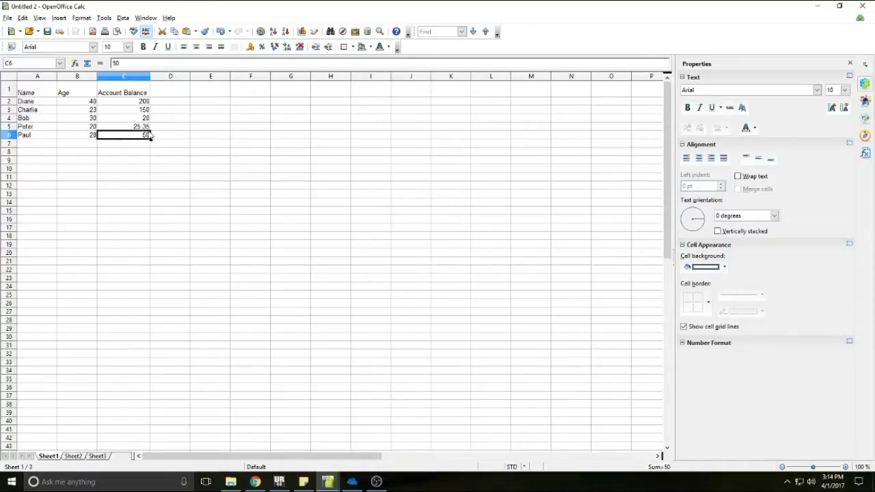
{"action": "right_click", "coordinate": [118, 136]}
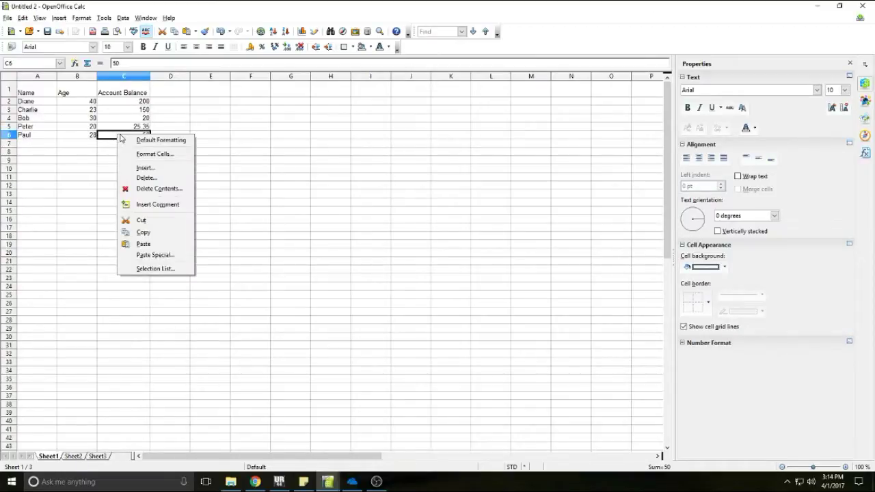
{"action": "left_click", "coordinate": [106, 151]}
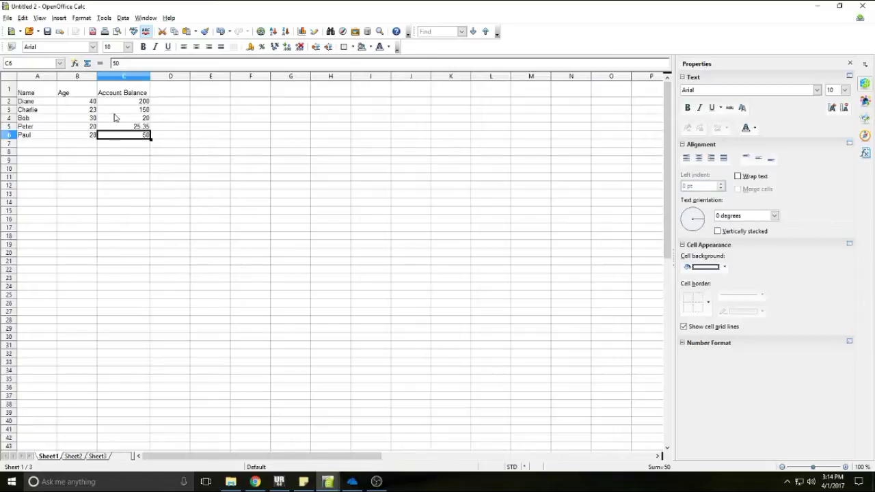
- Format the whole Name column A with the Text category
{"action": "left_click", "coordinate": [37, 76]}
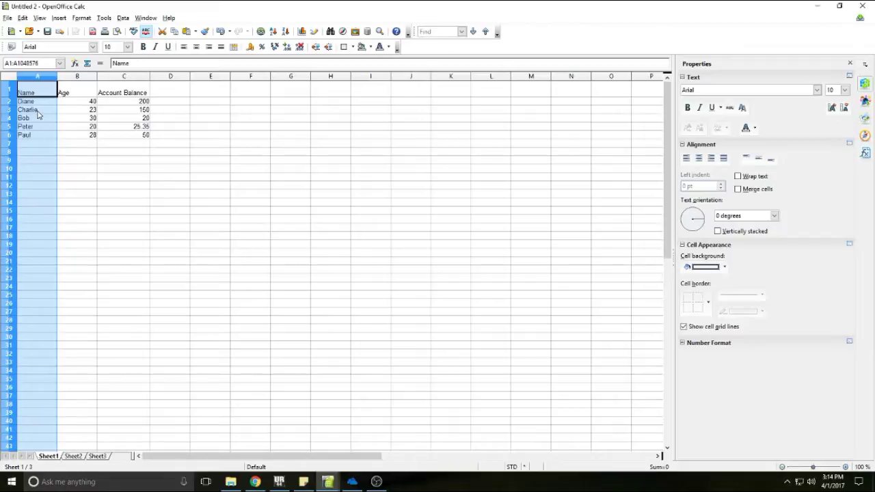
{"action": "right_click", "coordinate": [38, 115]}
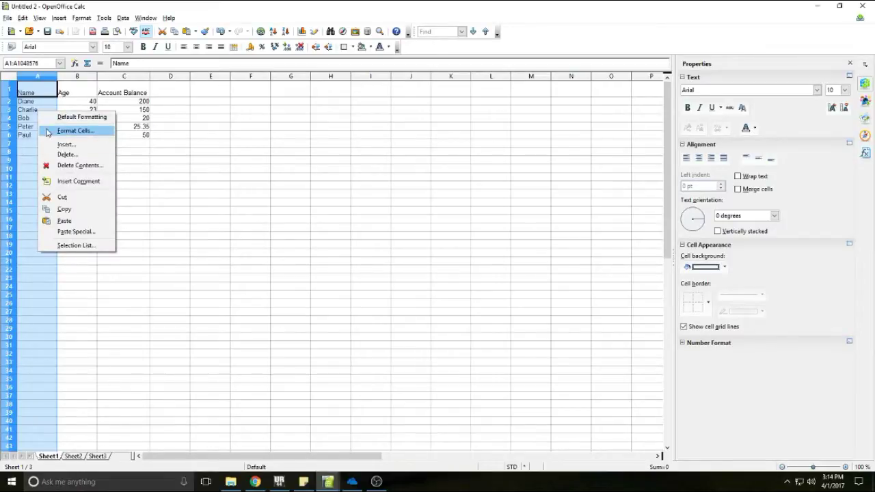
{"action": "left_click", "coordinate": [56, 132]}
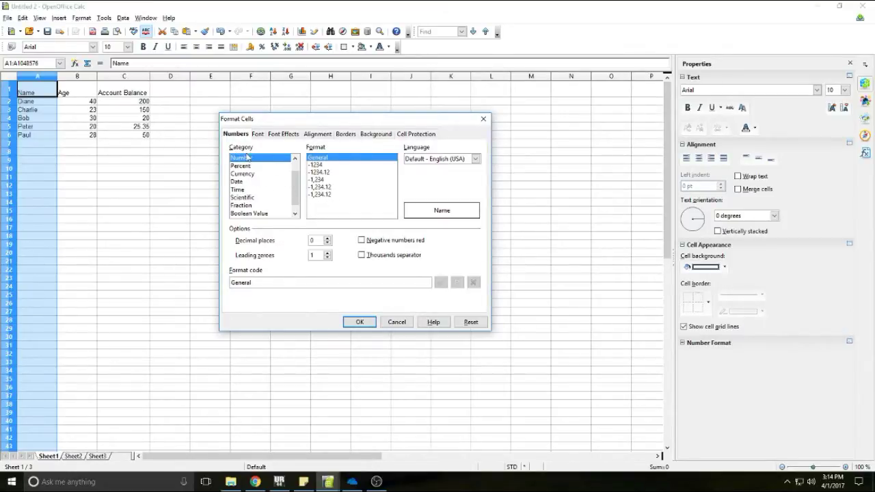
{"action": "left_click_drag", "start_coordinate": [293, 183], "coordinate": [295, 194]}
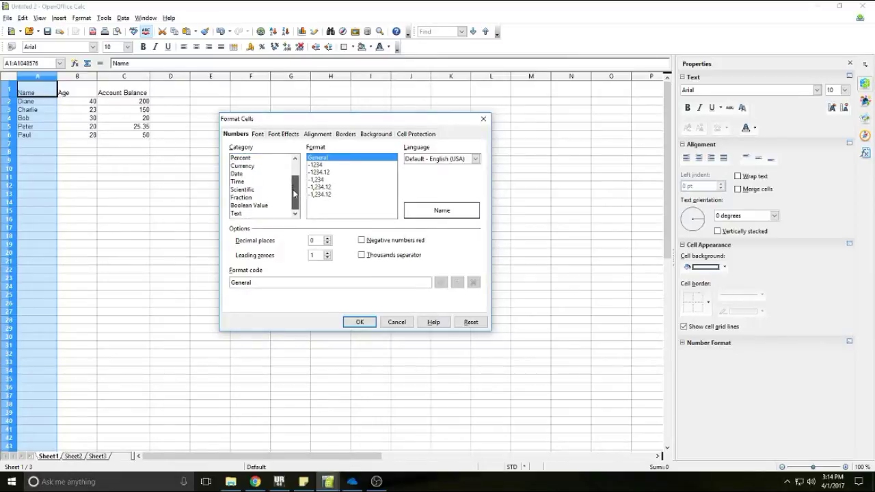
{"action": "left_click", "coordinate": [236, 214]}
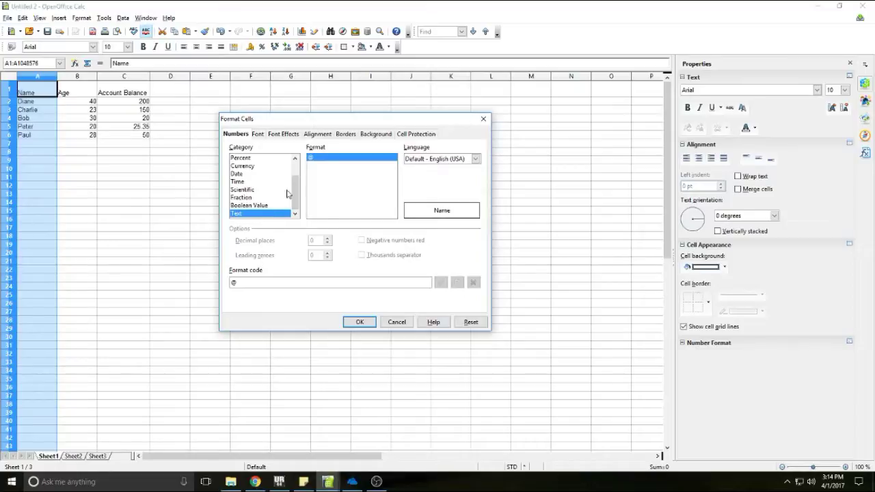
{"action": "left_click", "coordinate": [360, 323]}
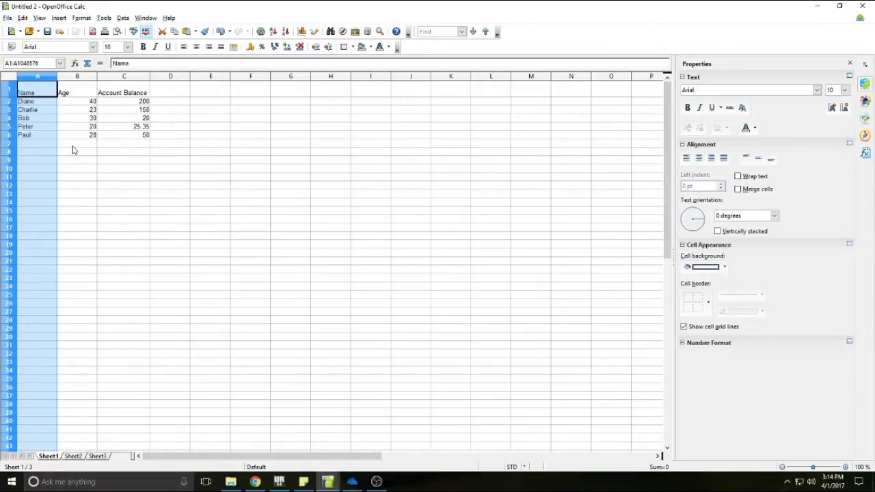
- Open the number format settings for the whole Age column B to check its category
{"action": "left_click", "coordinate": [81, 76]}
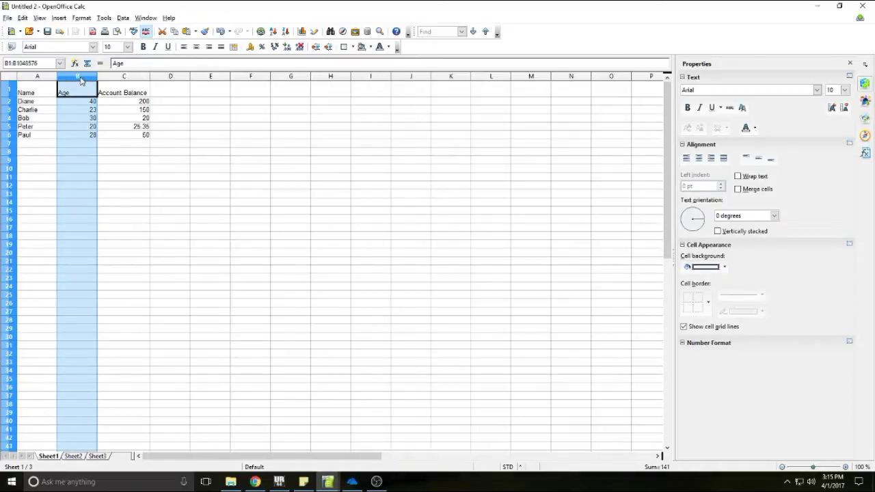
{"action": "right_click", "coordinate": [76, 113]}
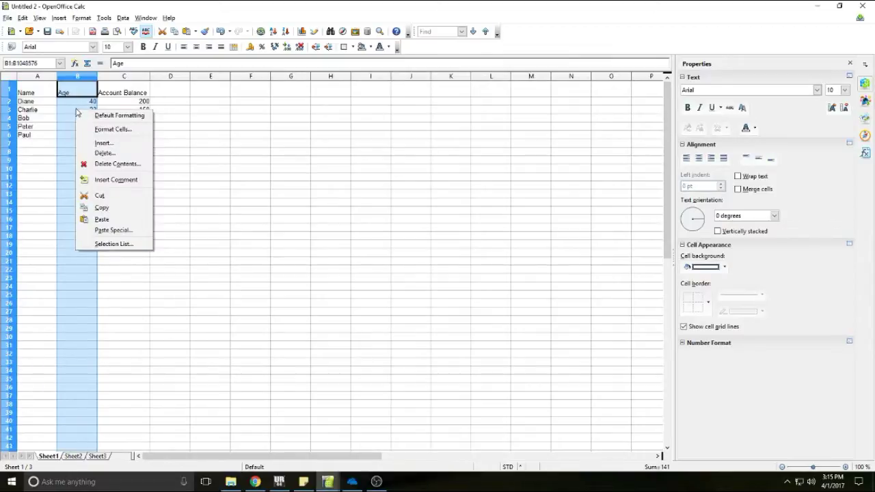
{"action": "left_click", "coordinate": [120, 133]}
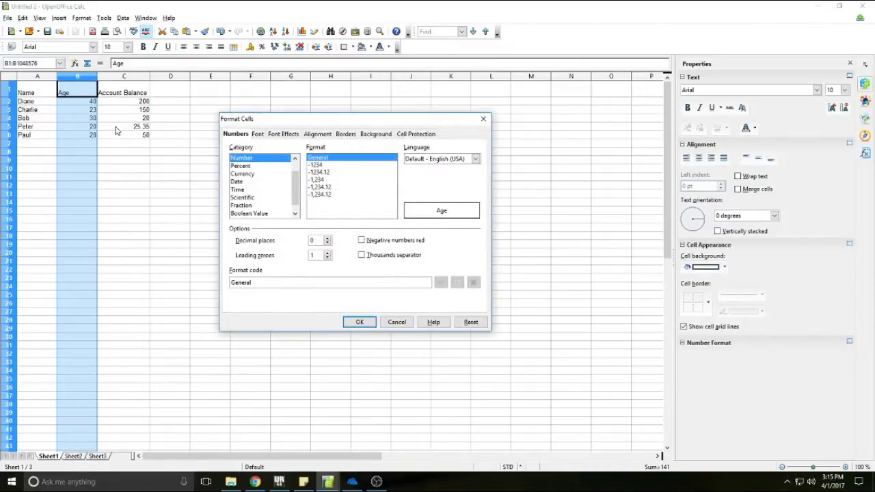
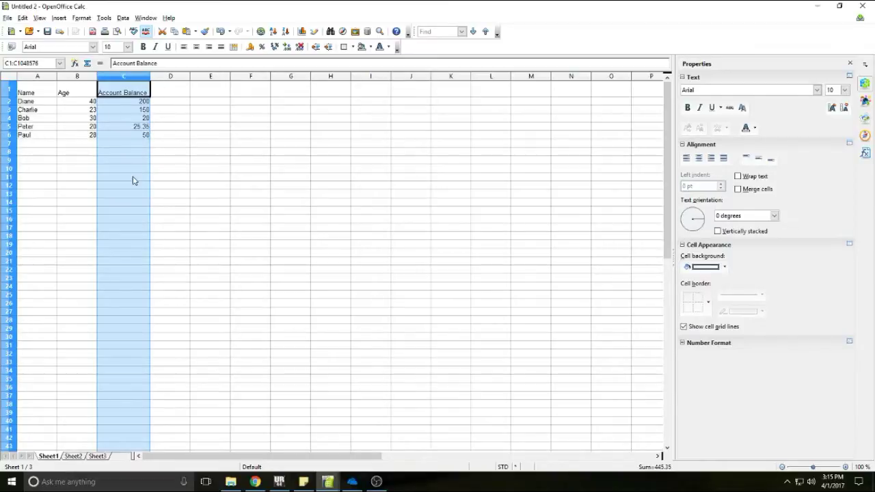
- Format the whole Account Balance column C as USD currency in the -$1,234.00 format, without red negative numbers
{"action": "right_click", "coordinate": [115, 118]}
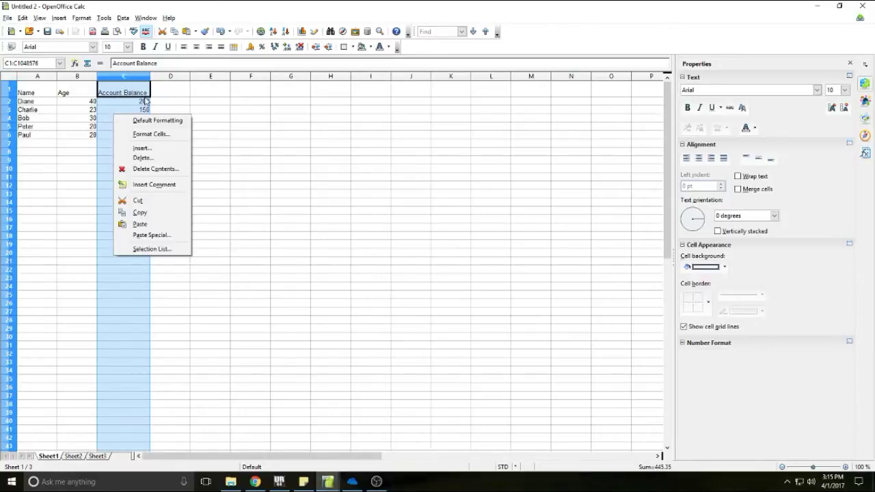
{"action": "left_click", "coordinate": [146, 136]}
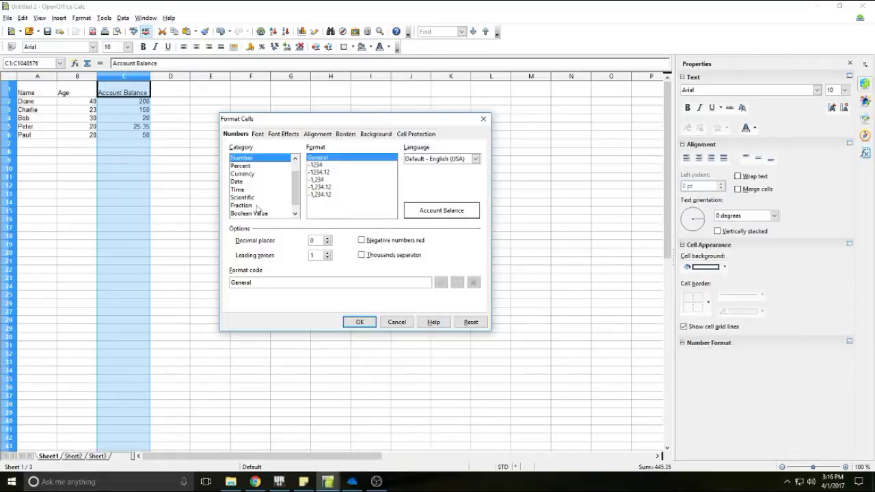
{"action": "left_click", "coordinate": [244, 174]}
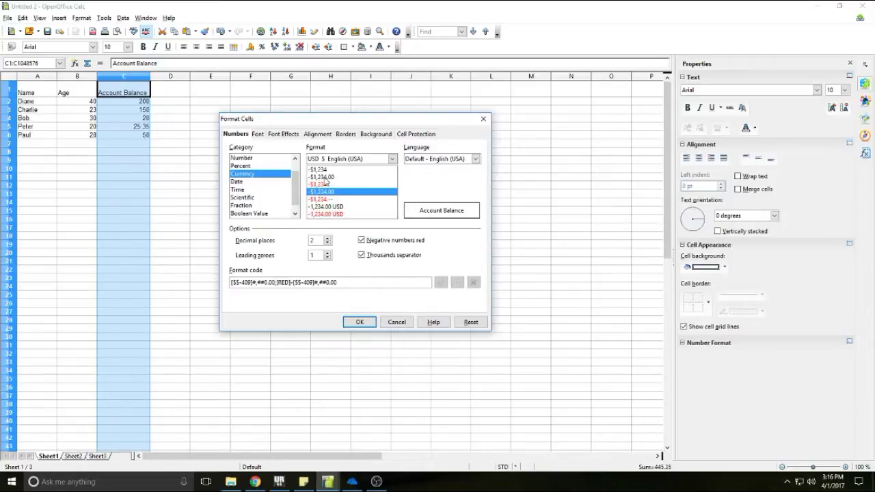
{"action": "left_click", "coordinate": [326, 177]}
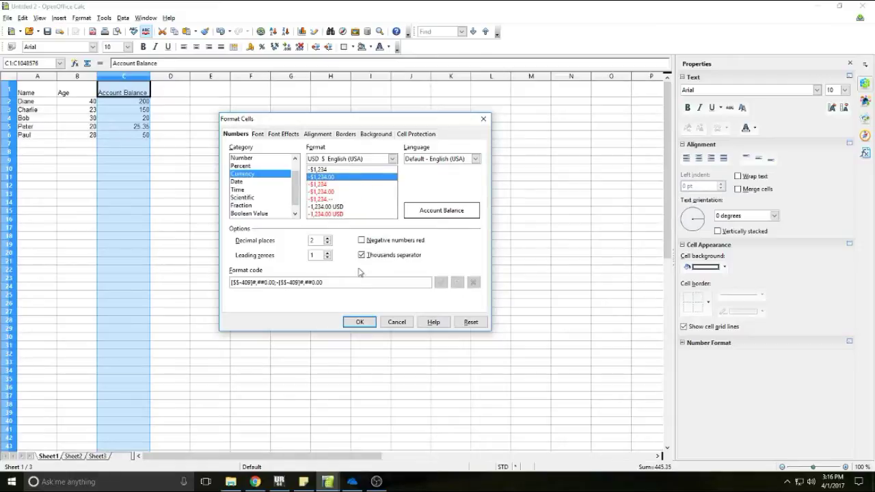
{"action": "left_click", "coordinate": [357, 322]}
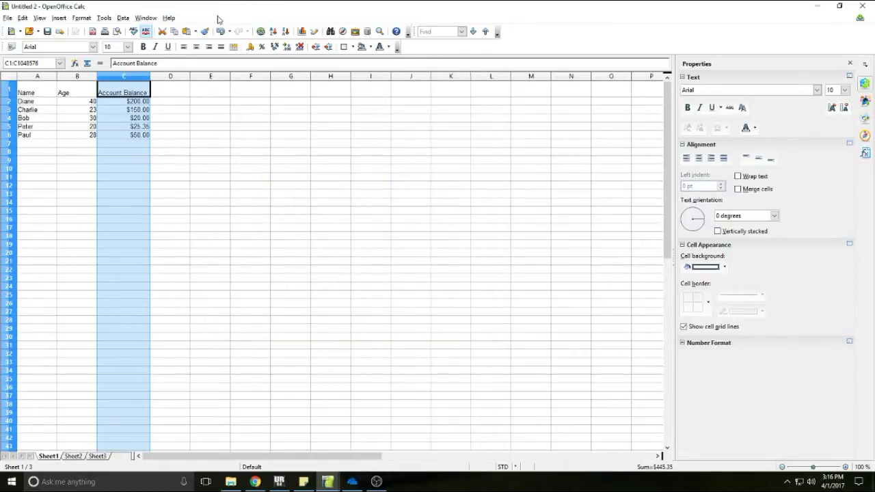
{"action": "left_click", "coordinate": [130, 152]}
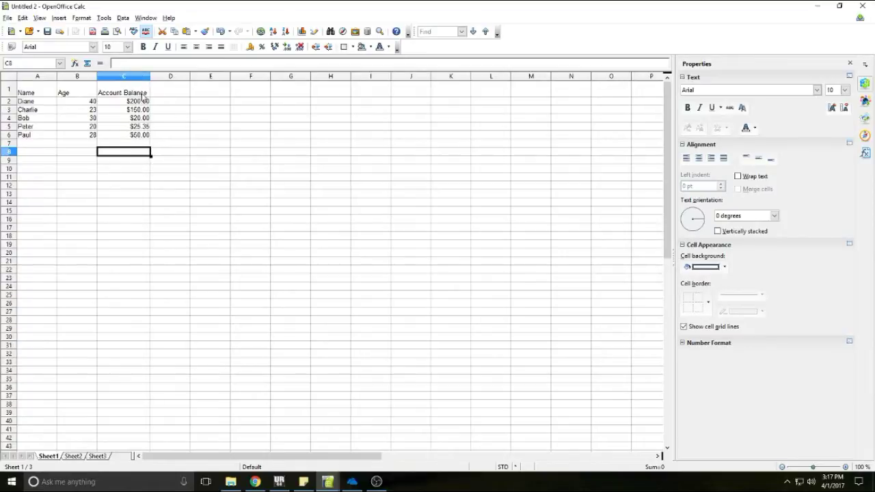
{"action": "left_click", "coordinate": [120, 135]}
{"action": "left_click", "coordinate": [123, 145]}
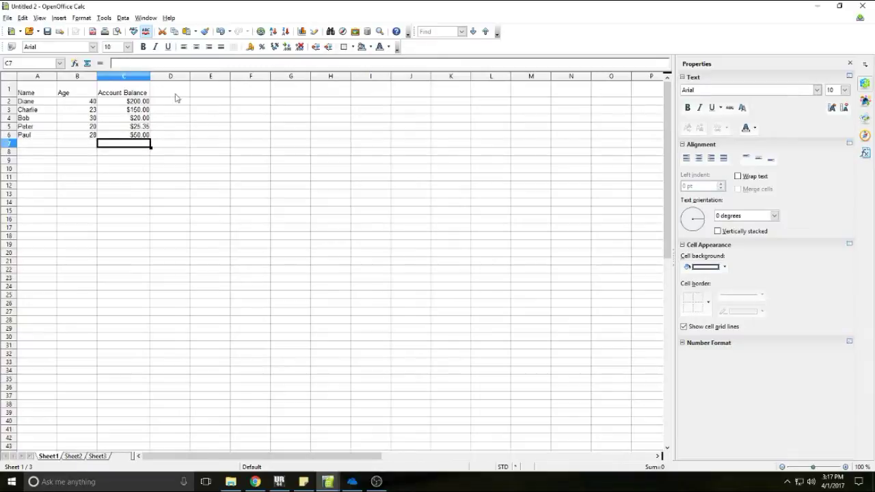
{"action": "left_click", "coordinate": [136, 154]}
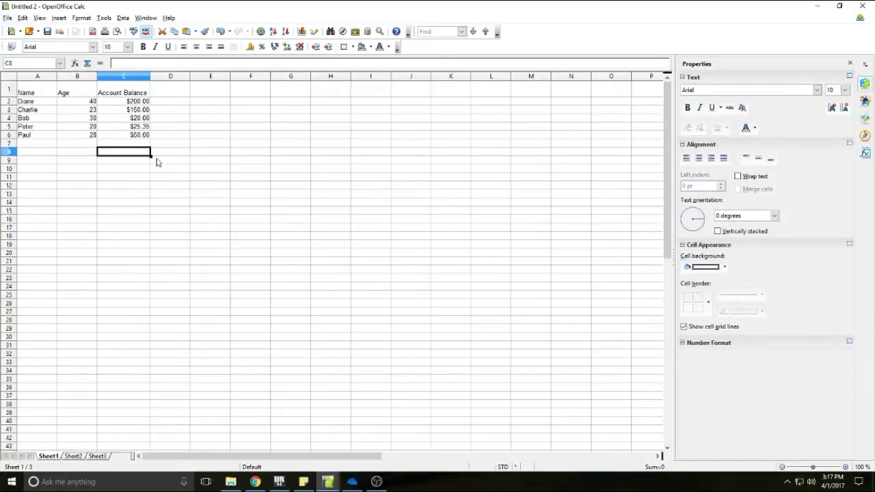
- Sort the table by Account Balance in ascending order, extending the sort range to the neighbouring columns A1:C6
{"action": "left_click", "coordinate": [131, 80]}
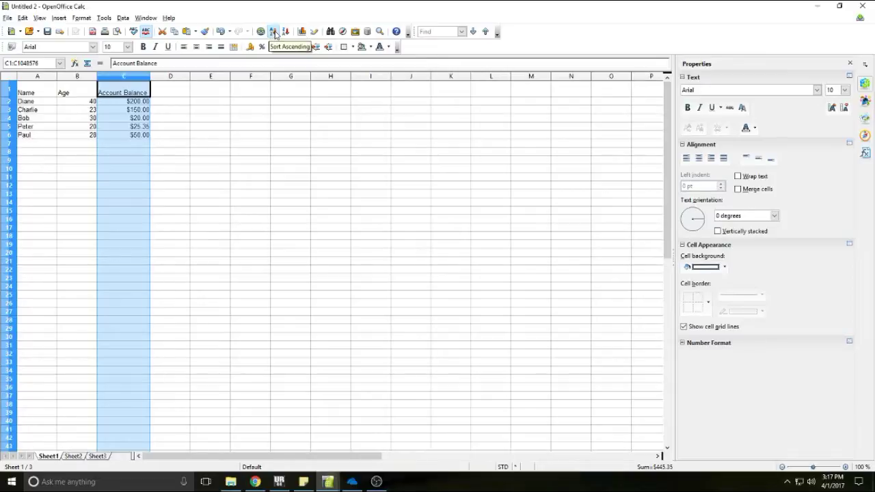
{"action": "left_click", "coordinate": [274, 33]}
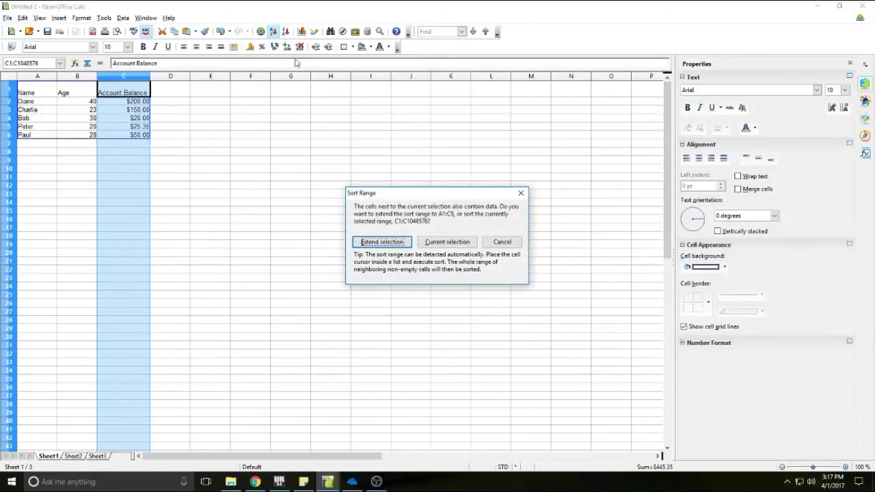
{"action": "left_click_drag", "start_coordinate": [430, 194], "coordinate": [340, 95]}
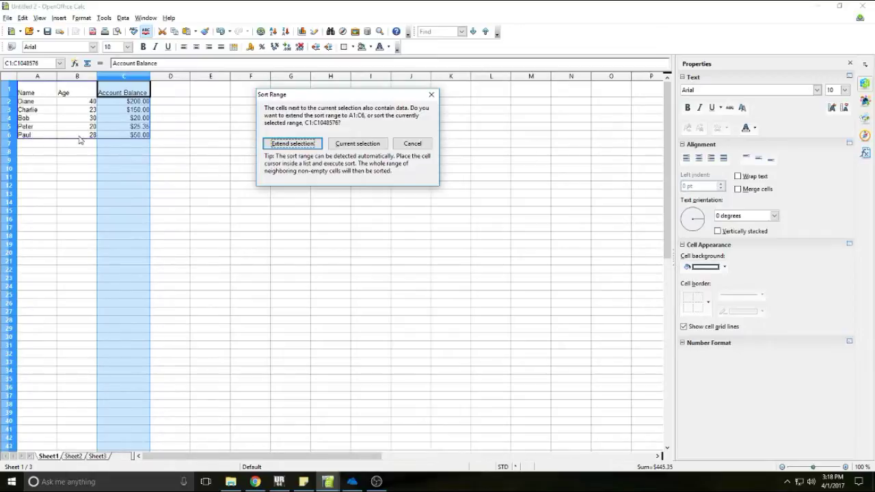
{"action": "left_click", "coordinate": [289, 147]}
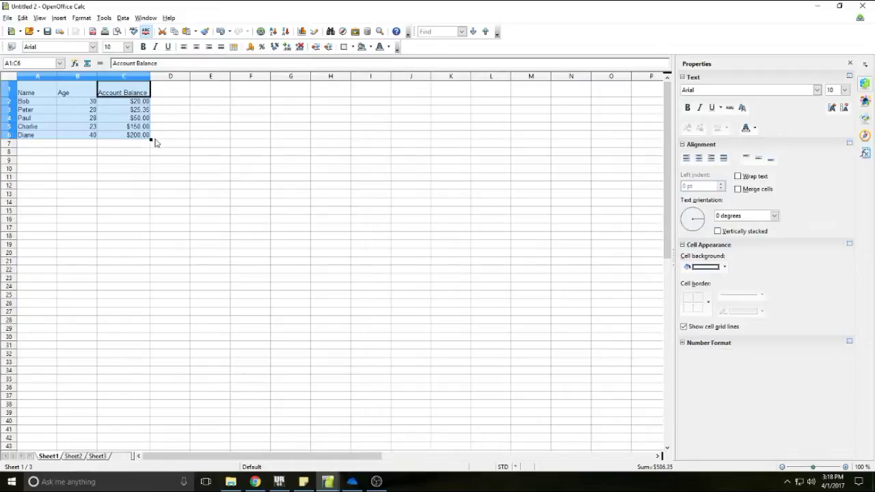
{"action": "left_click", "coordinate": [130, 104]}
{"action": "left_click", "coordinate": [125, 136]}
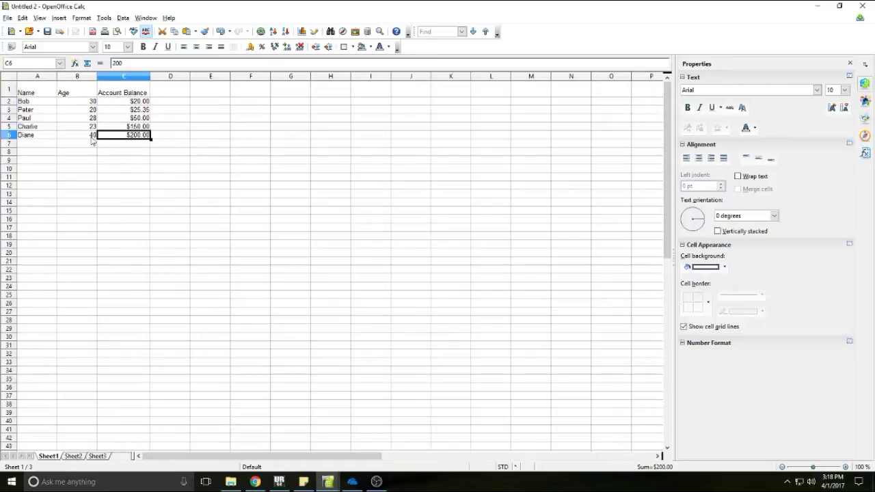
- Sort the table by Age in ascending order, extending the sort range to A1:C6
{"action": "left_click", "coordinate": [75, 79]}
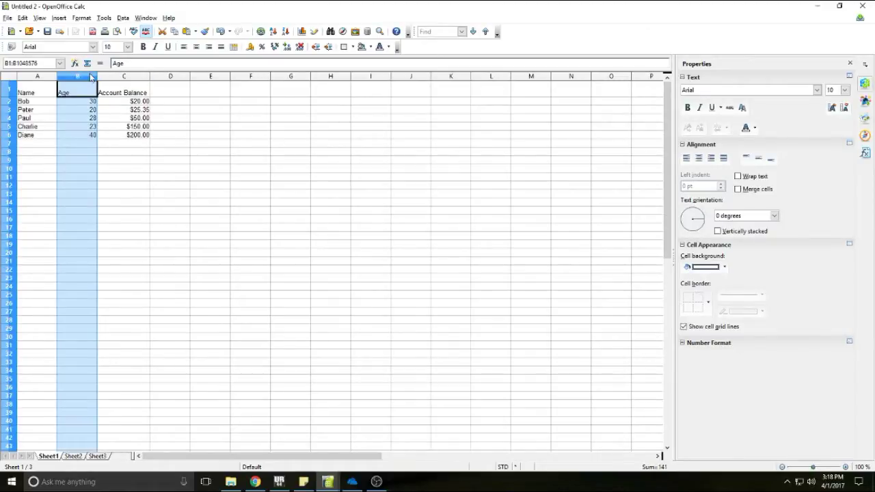
{"action": "left_click", "coordinate": [273, 32]}
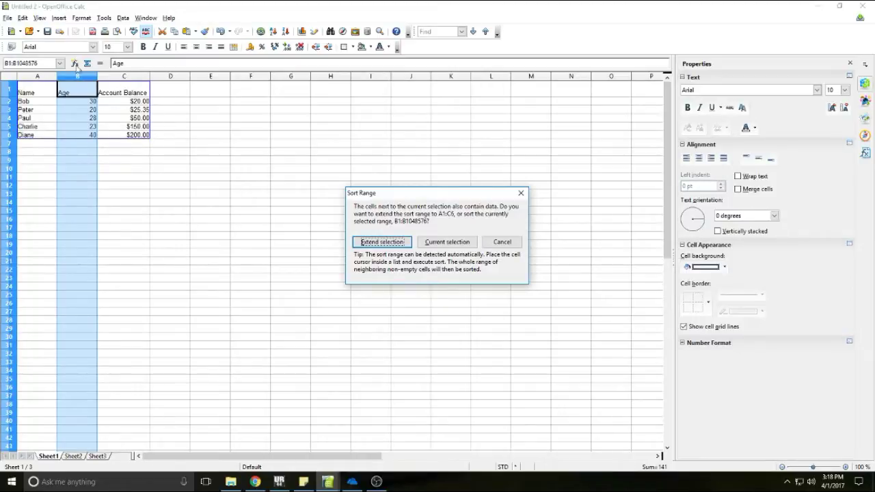
{"action": "left_click", "coordinate": [382, 242]}
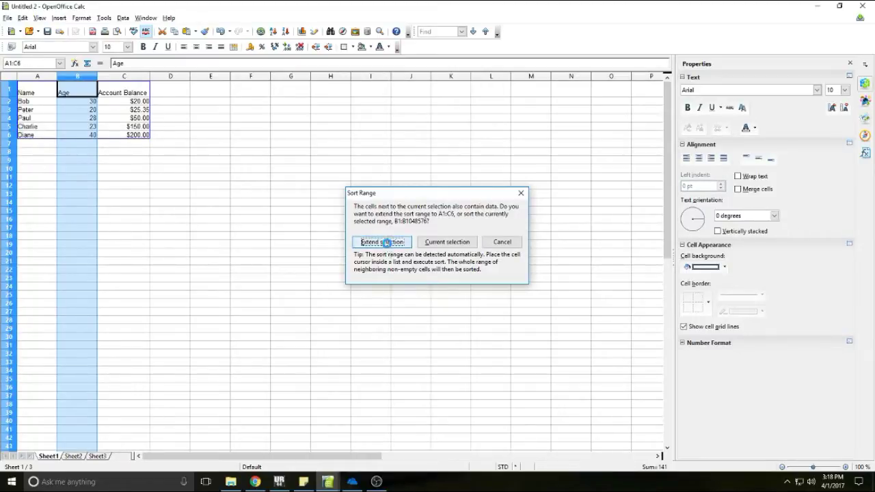
{"action": "left_click", "coordinate": [82, 102]}
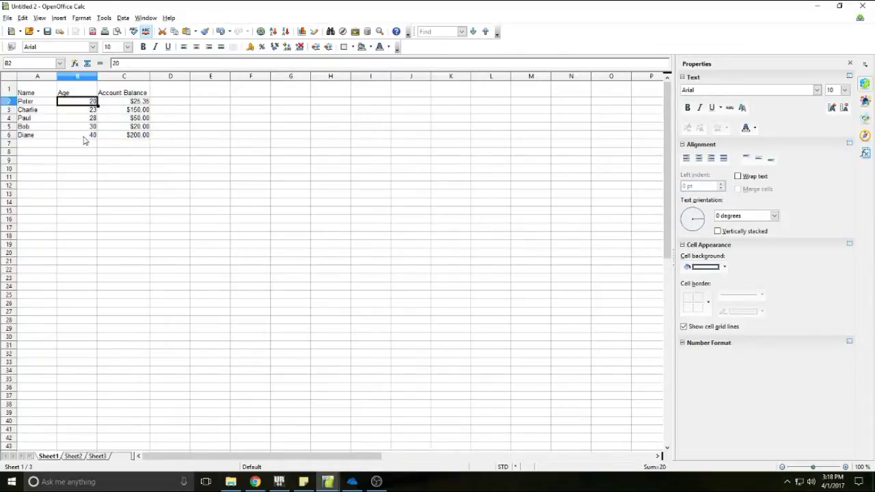
{"action": "left_click", "coordinate": [85, 137]}
{"action": "left_click", "coordinate": [87, 102]}
{"action": "left_click", "coordinate": [74, 136]}
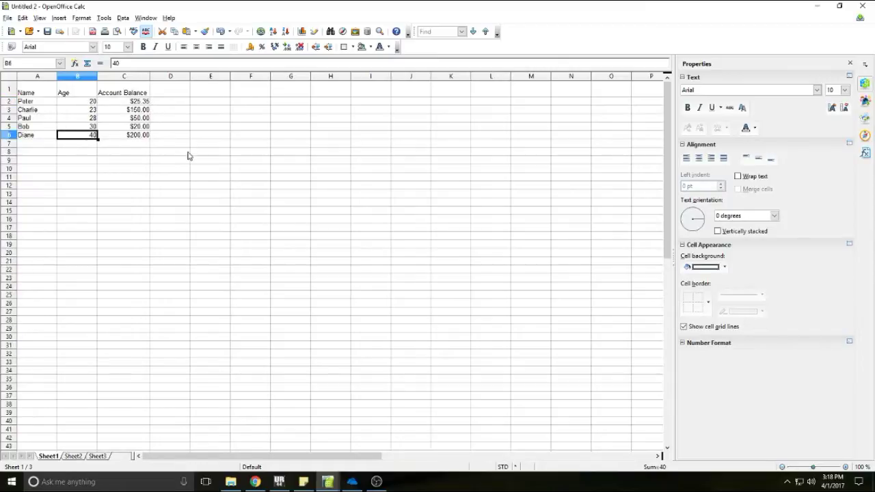
{"action": "left_click", "coordinate": [80, 145]}
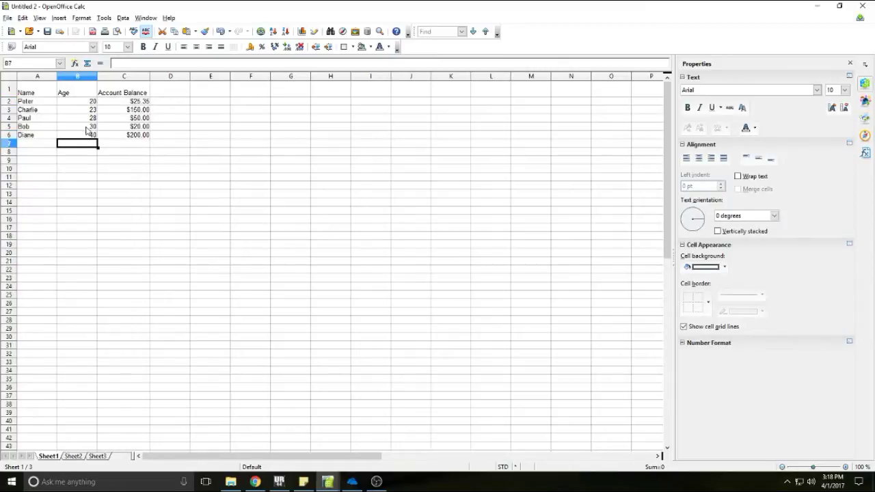
- Sort the table alphabetically by Name in ascending order, extending the sort range to A1:C6
{"action": "left_click", "coordinate": [31, 76]}
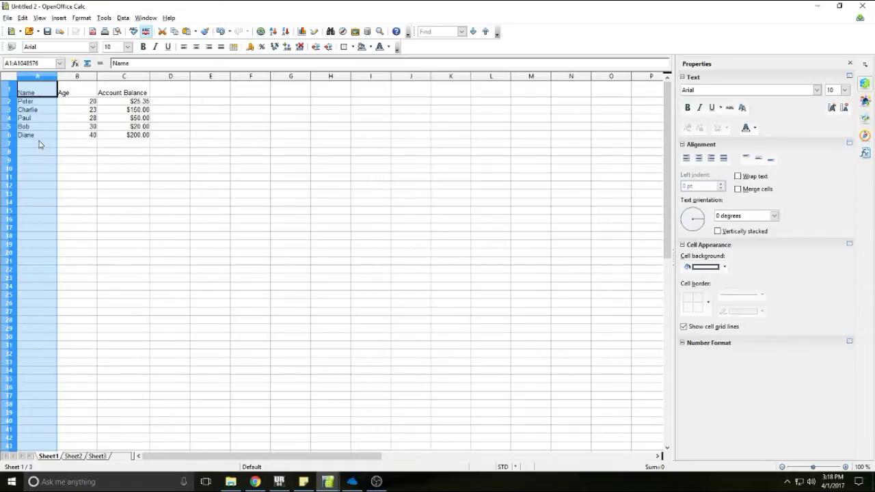
{"action": "left_click", "coordinate": [274, 32]}
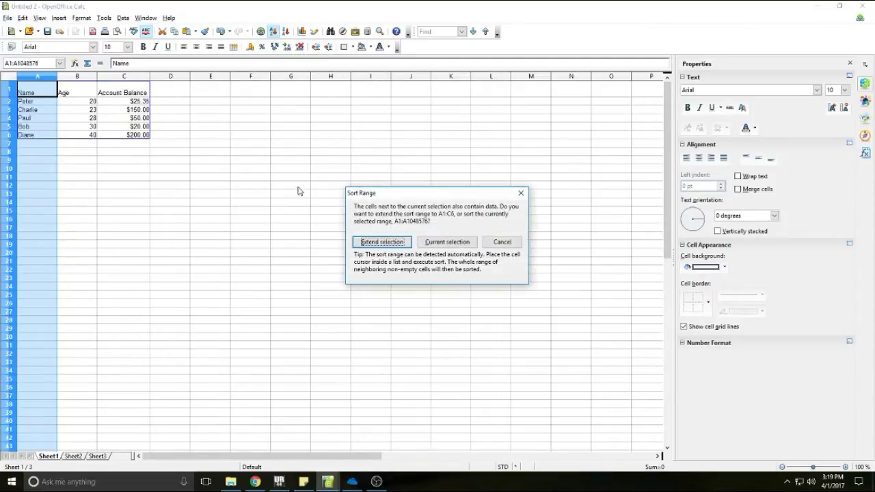
{"action": "left_click", "coordinate": [382, 243]}
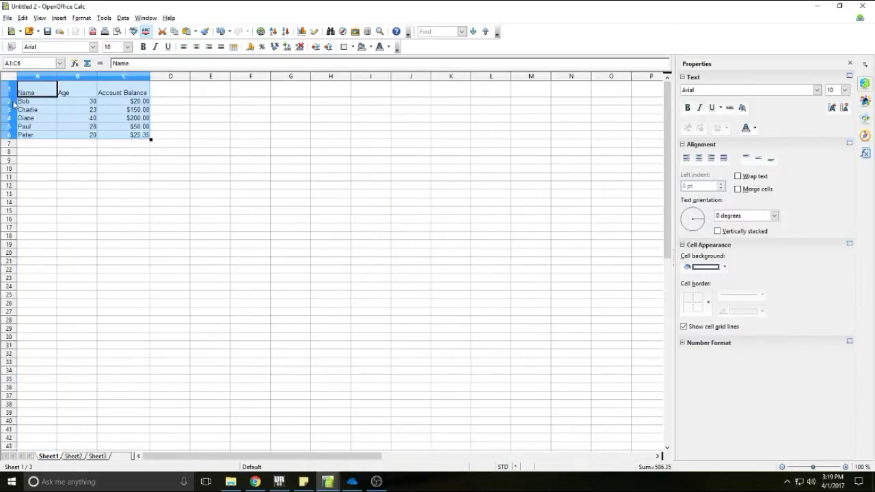
{"action": "left_click", "coordinate": [33, 136]}
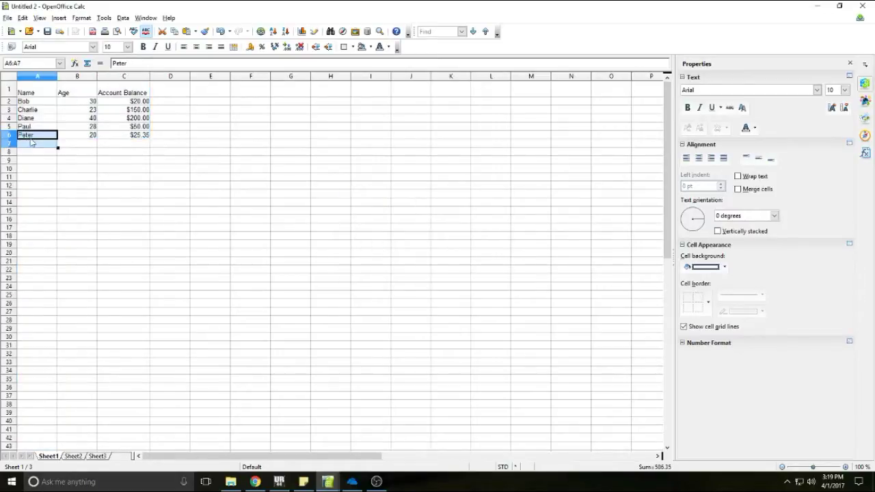
{"action": "left_click", "coordinate": [27, 128]}
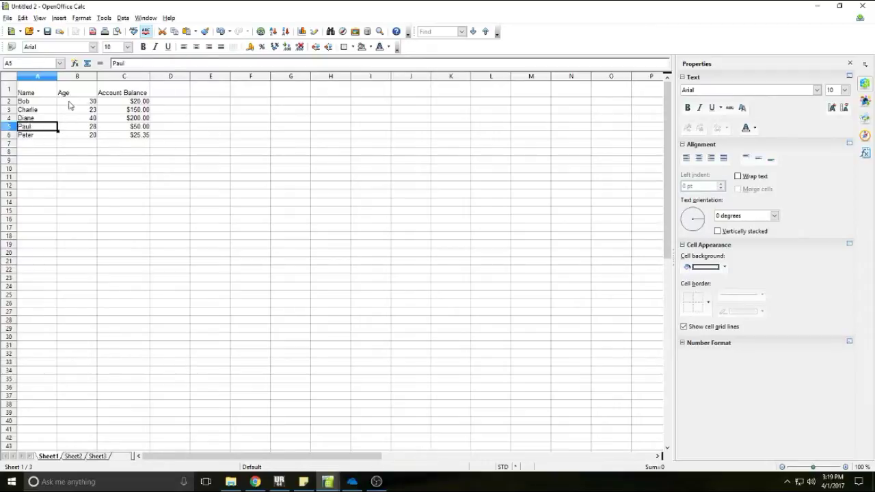
{"action": "left_click", "coordinate": [136, 144]}
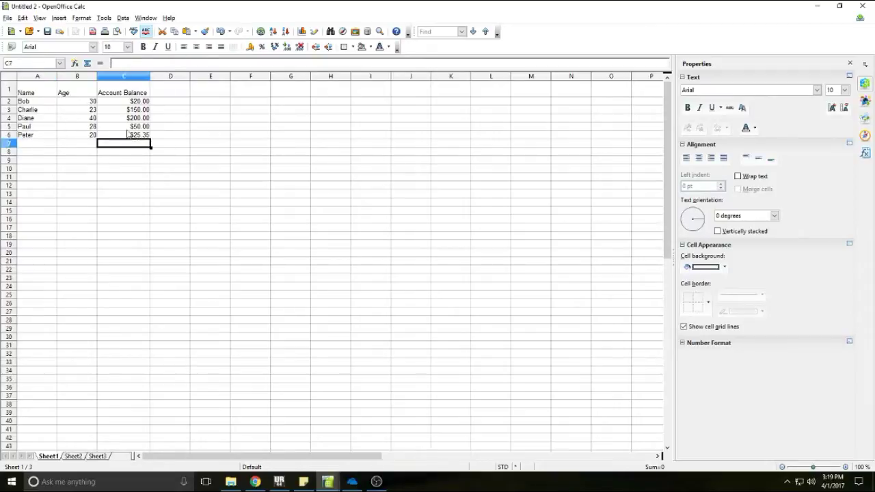
- Sort the table by Account Balance in descending order, extending the sort range to A1:C6
{"action": "left_click", "coordinate": [127, 80]}
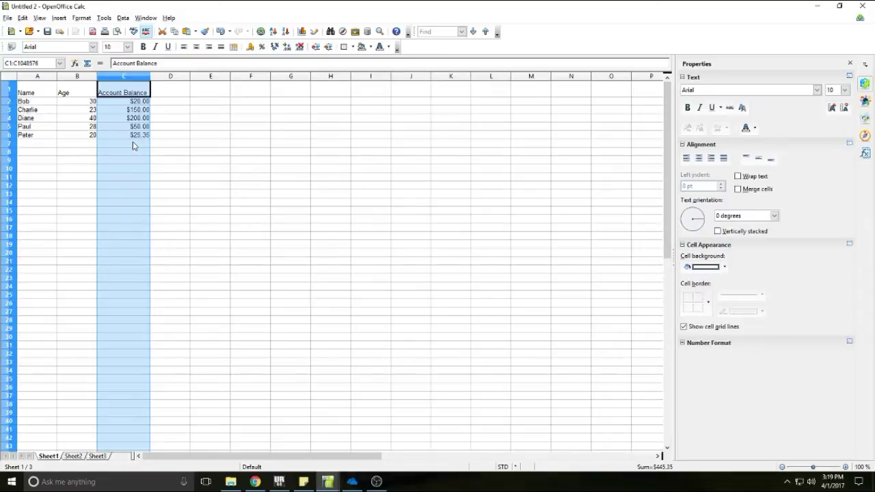
{"action": "left_click", "coordinate": [288, 31]}
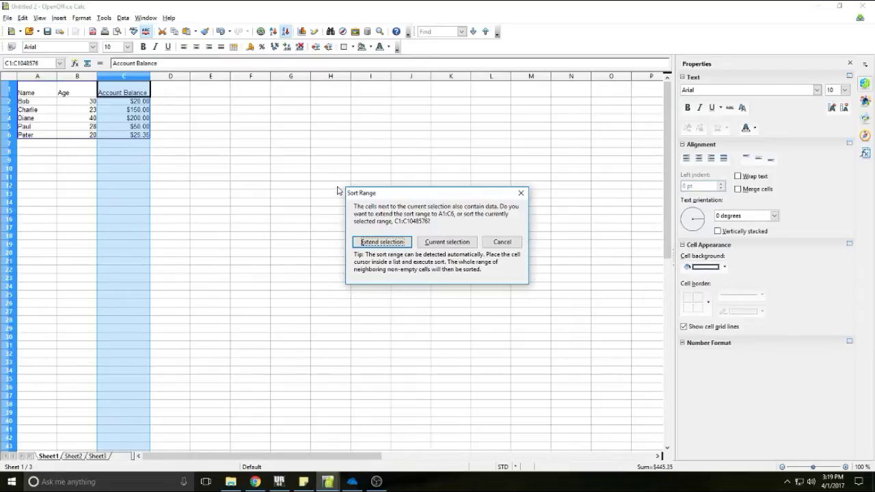
{"action": "left_click", "coordinate": [381, 242]}
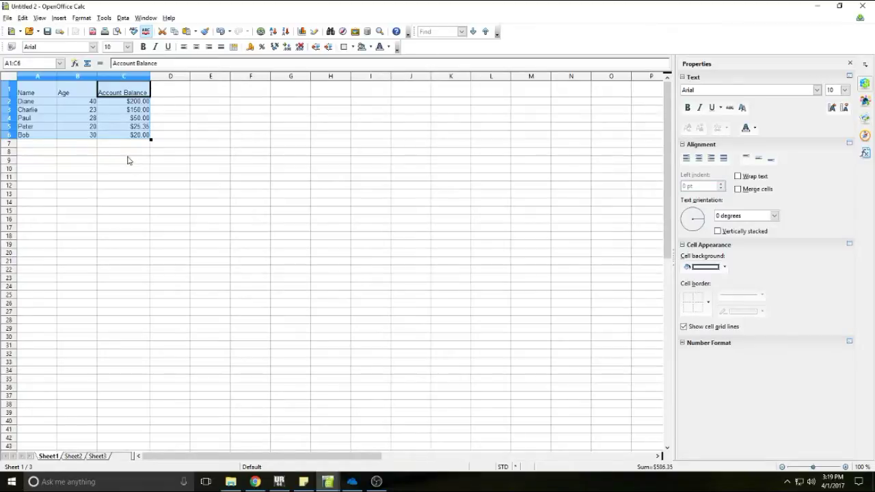
{"action": "left_click", "coordinate": [131, 144]}
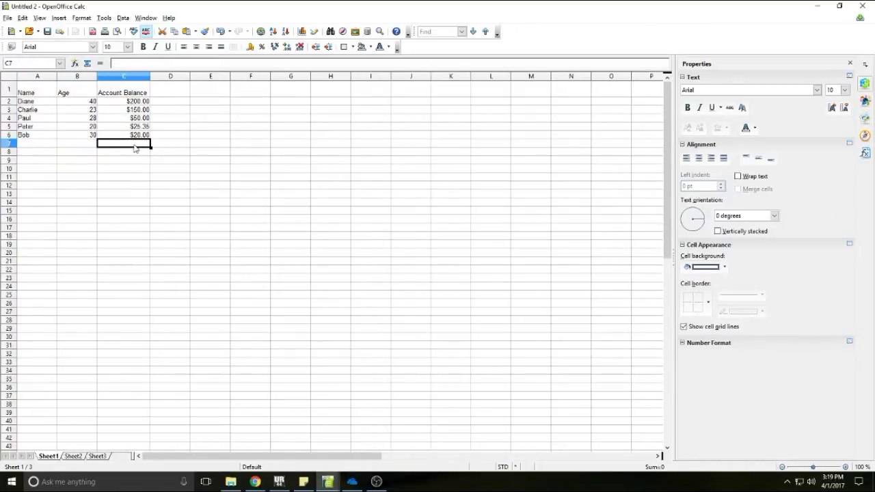
{"action": "left_click_drag", "start_coordinate": [132, 138], "coordinate": [54, 138]}
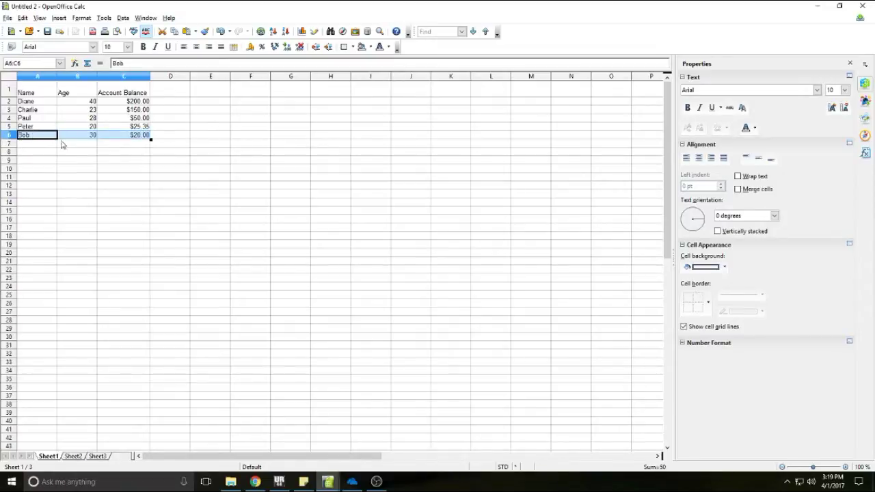
{"action": "left_click", "coordinate": [136, 153]}
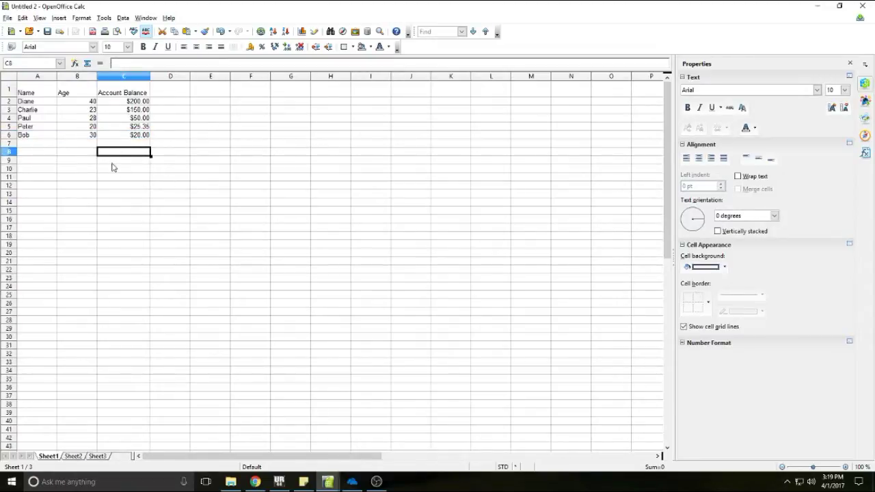
{"action": "left_click", "coordinate": [117, 142]}
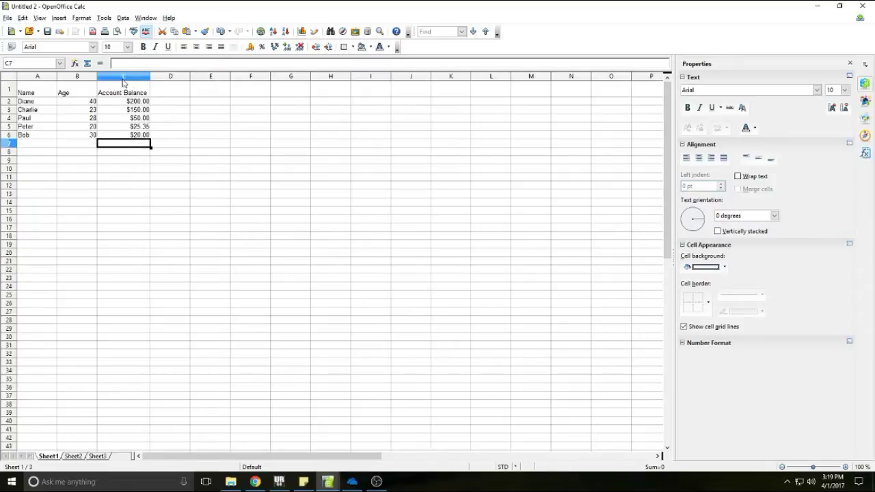
{"action": "left_click", "coordinate": [131, 170]}
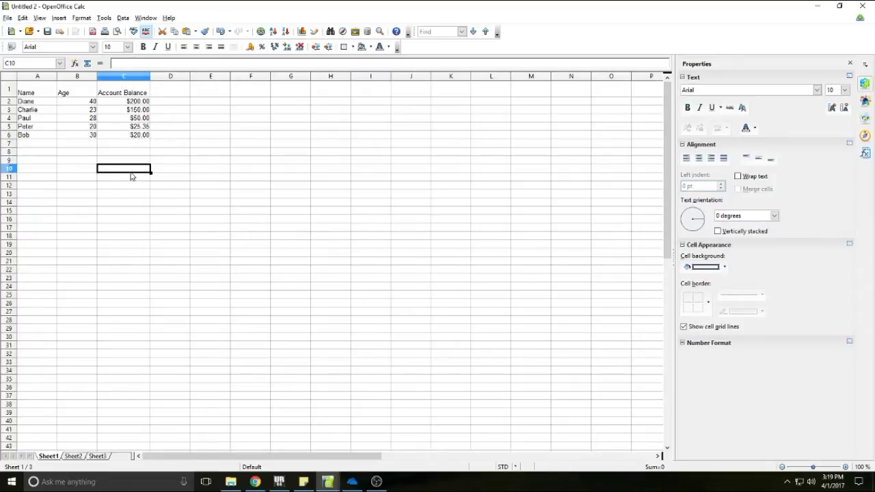
- Insert an empty column between the Age and Account Balance columns
{"action": "left_click", "coordinate": [126, 77]}
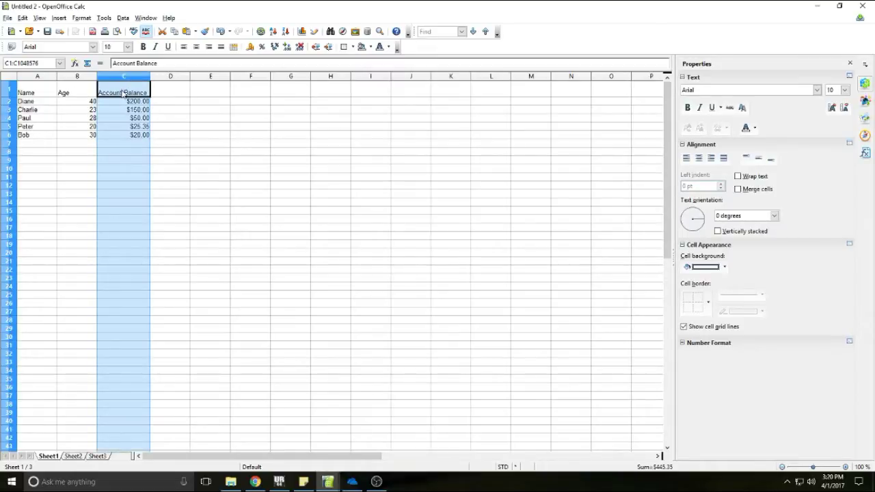
{"action": "left_click", "coordinate": [127, 145]}
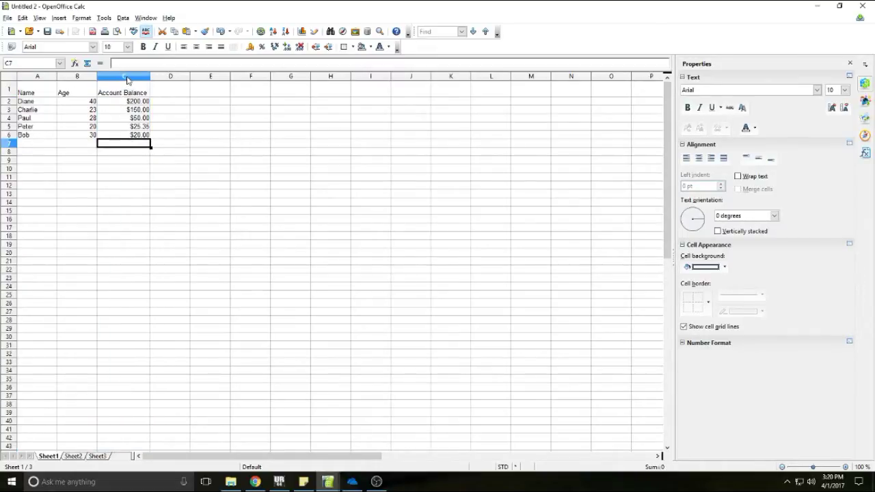
{"action": "left_click", "coordinate": [127, 77]}
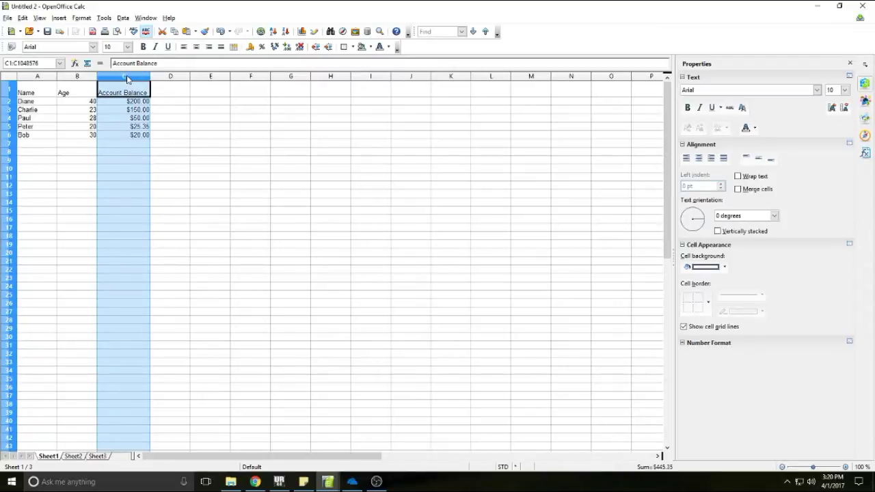
{"action": "right_click", "coordinate": [116, 110]}
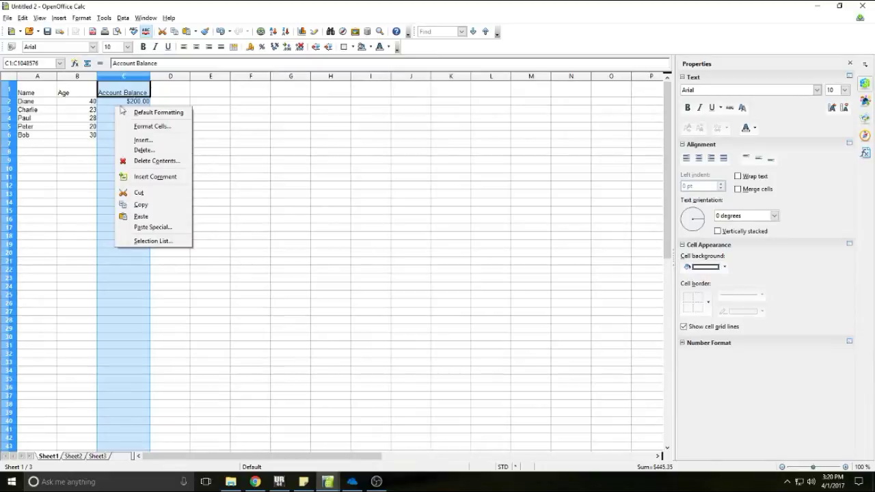
{"action": "left_click", "coordinate": [145, 141]}
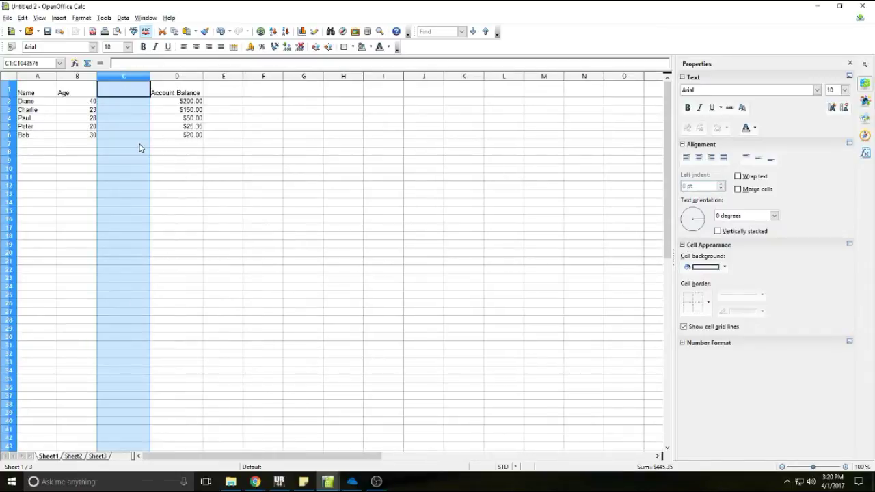
- Enter the header Date in C1 of the empty column and the date 1/25/17 in C2
{"action": "left_click", "coordinate": [146, 129]}
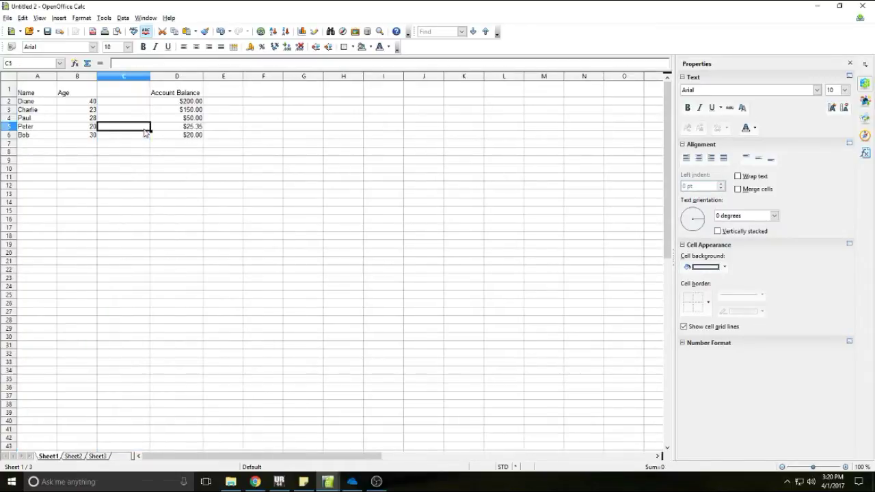
{"action": "left_click", "coordinate": [116, 93]}
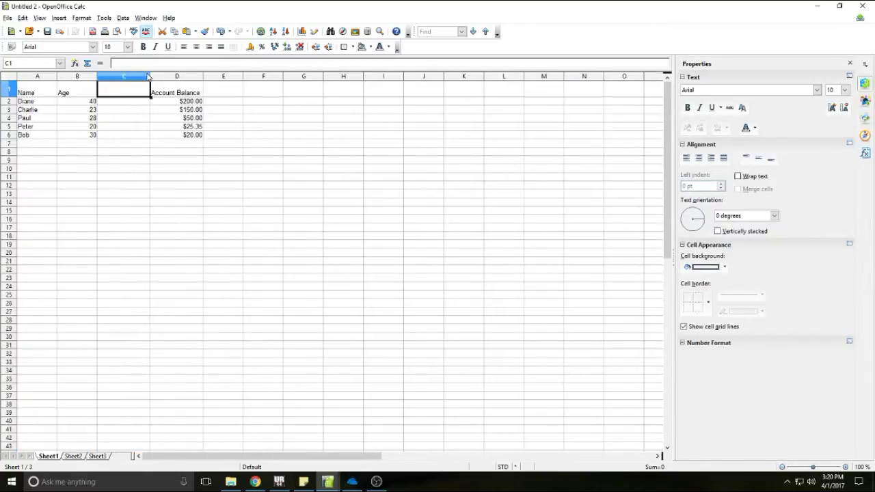
{"action": "type", "text": "Date"}
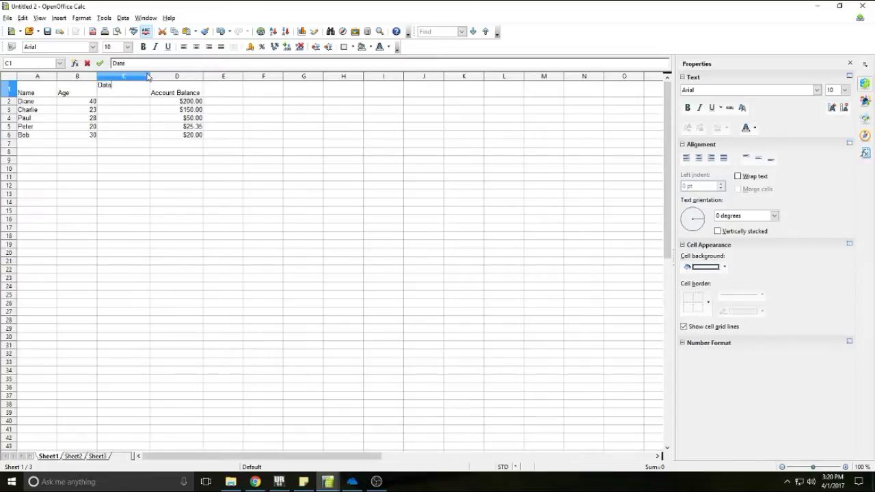
{"action": "key", "text": "Return"}
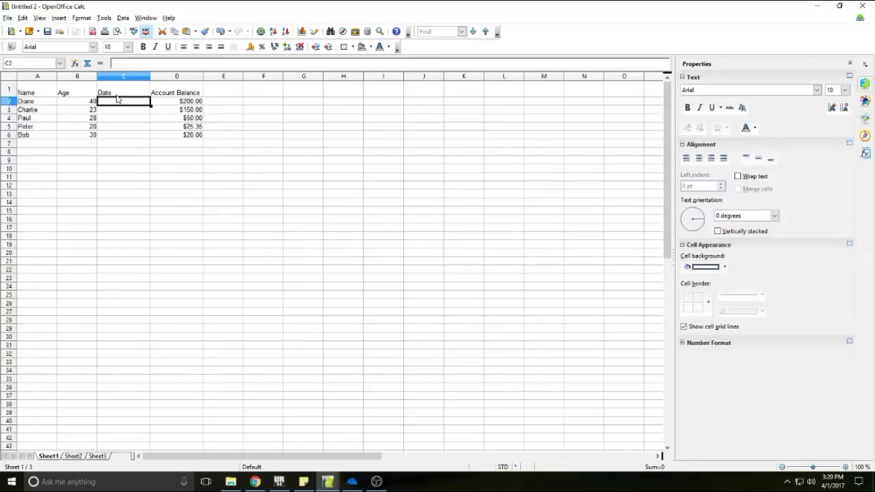
{"action": "type", "text": "1"}
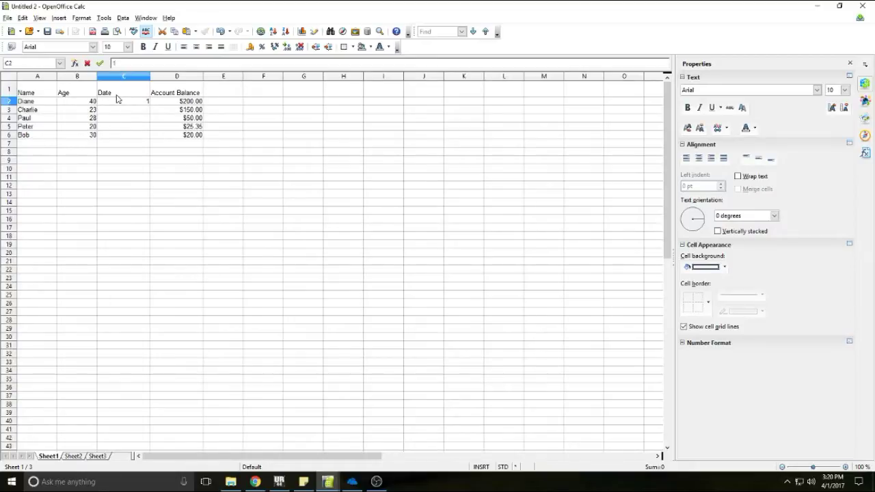
{"action": "type", "text": "/25/17"}
{"action": "key", "text": "Return"}
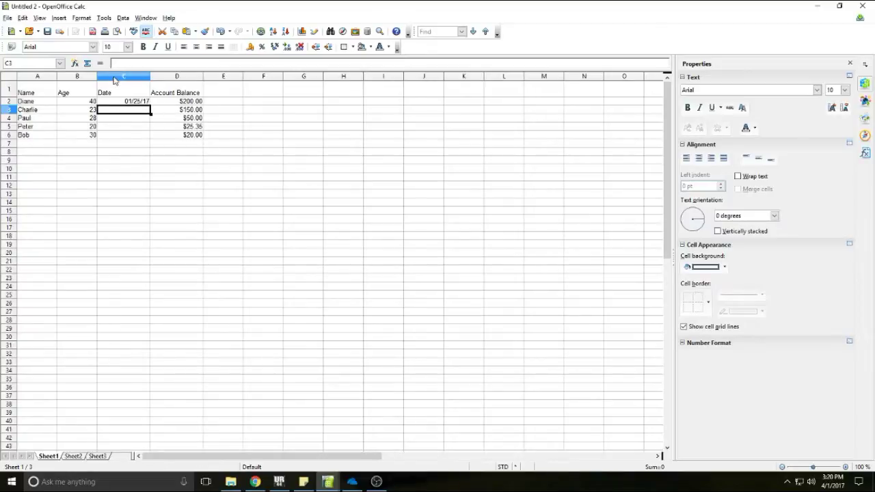
- Format the whole Date column with the date format 12/31/1999 (MM/DD/YYYY)
{"action": "left_click", "coordinate": [115, 78]}
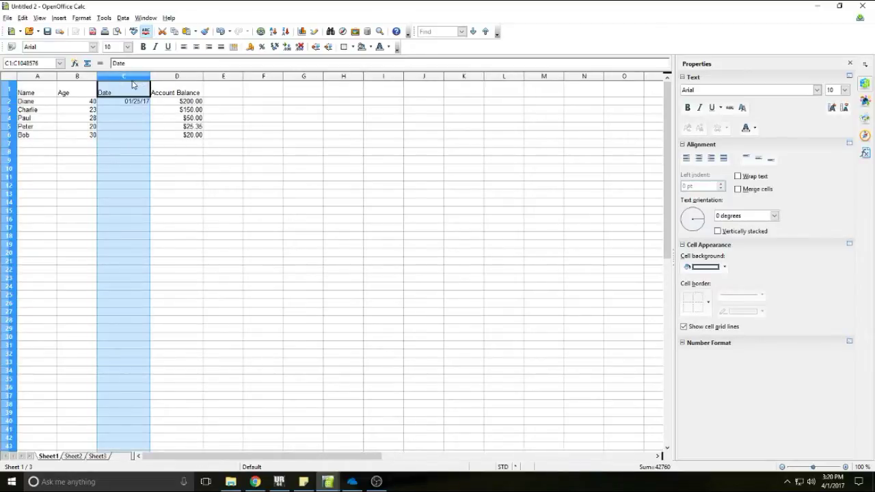
{"action": "right_click", "coordinate": [115, 121]}
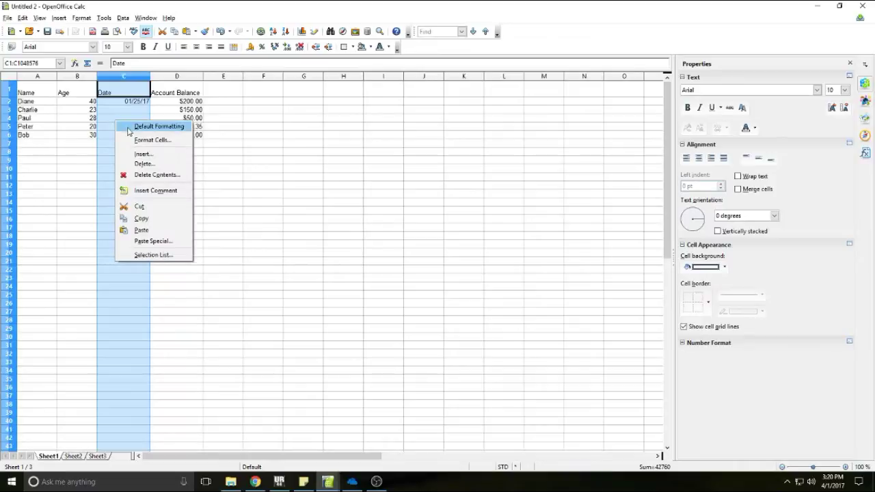
{"action": "left_click", "coordinate": [143, 142]}
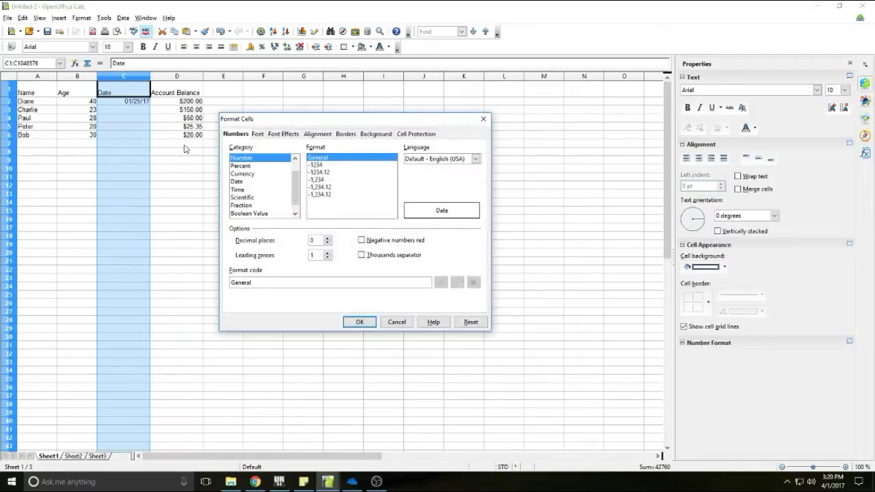
{"action": "left_click", "coordinate": [239, 181]}
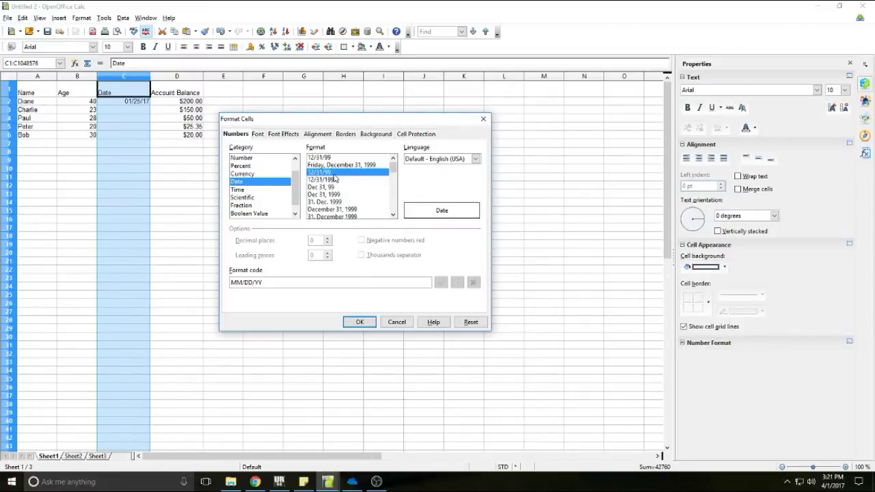
{"action": "left_click", "coordinate": [323, 180]}
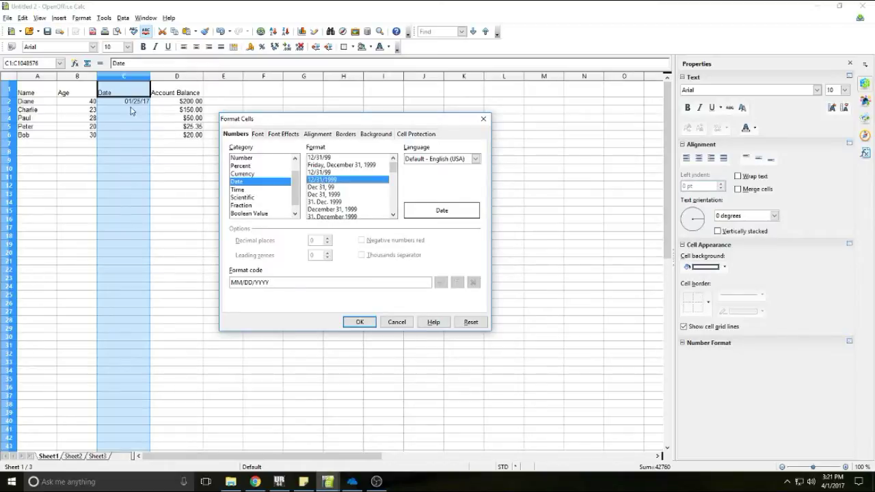
{"action": "left_click", "coordinate": [359, 322]}
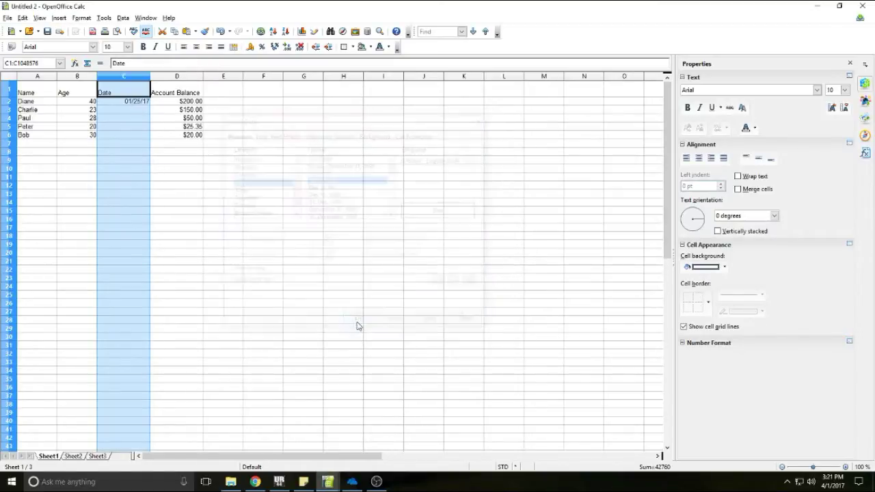
{"action": "left_click", "coordinate": [126, 168]}
{"action": "left_click", "coordinate": [130, 119]}
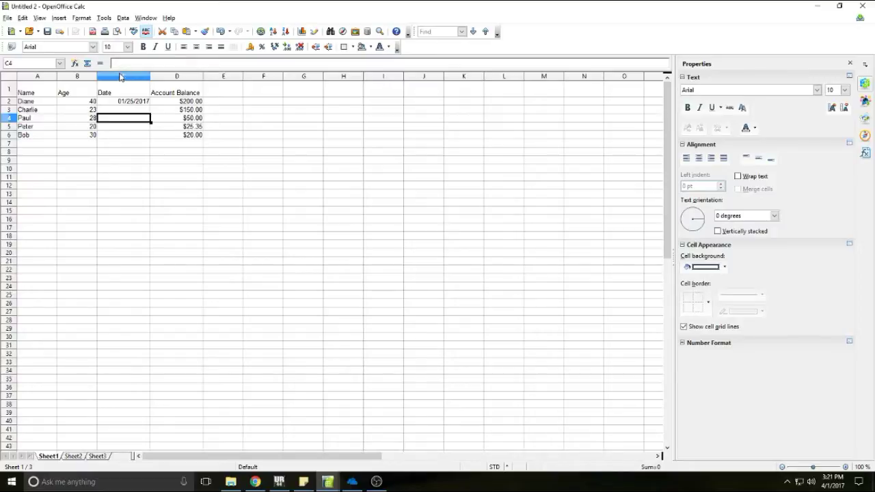
- Clear the contents of the Date column and delete the emptied column from the table
{"action": "left_click", "coordinate": [120, 77]}
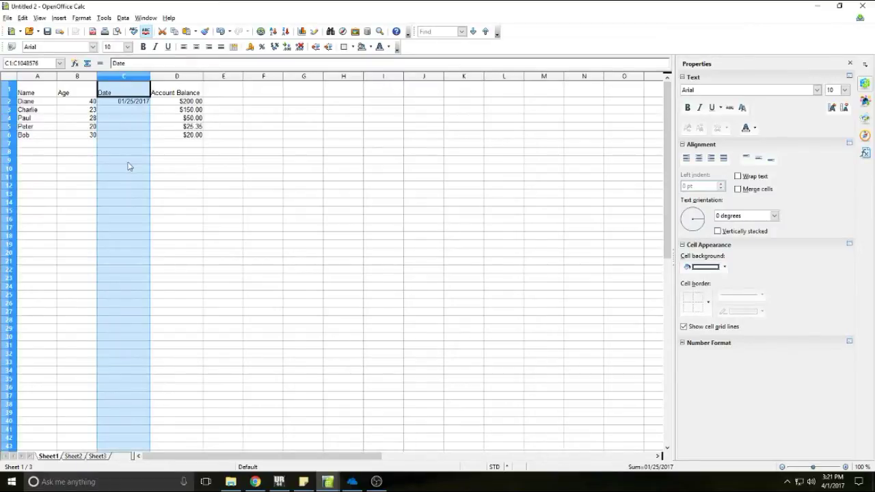
{"action": "right_click", "coordinate": [126, 113]}
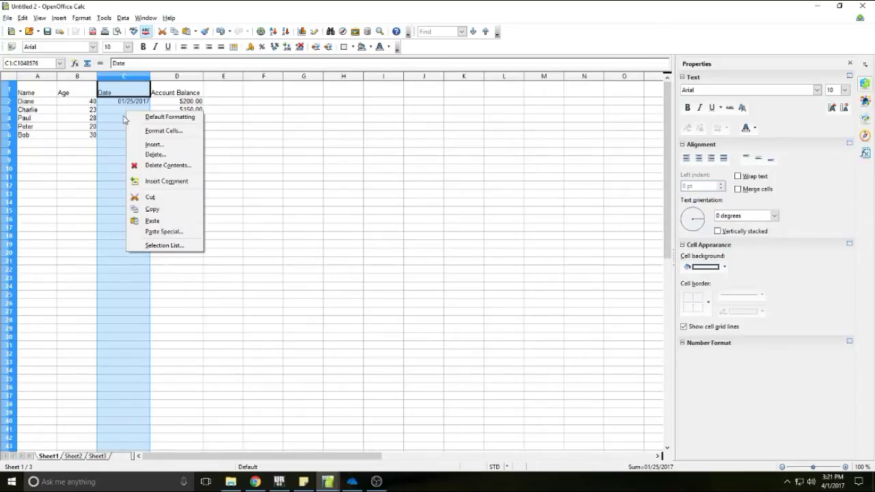
{"action": "left_click", "coordinate": [169, 166]}
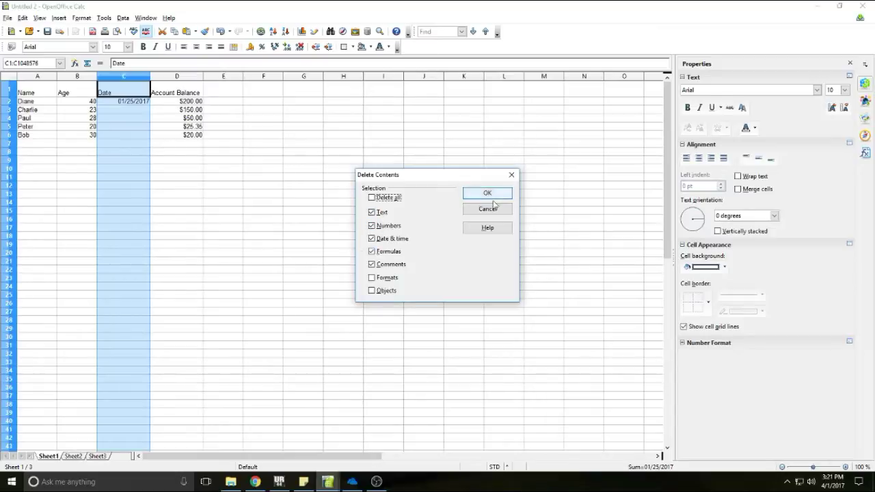
{"action": "left_click", "coordinate": [373, 199]}
{"action": "left_click", "coordinate": [486, 193]}
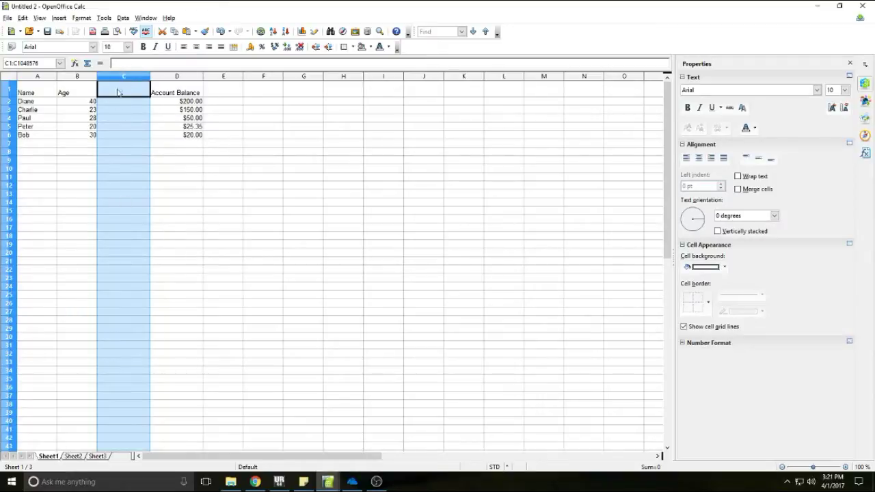
{"action": "right_click", "coordinate": [116, 100]}
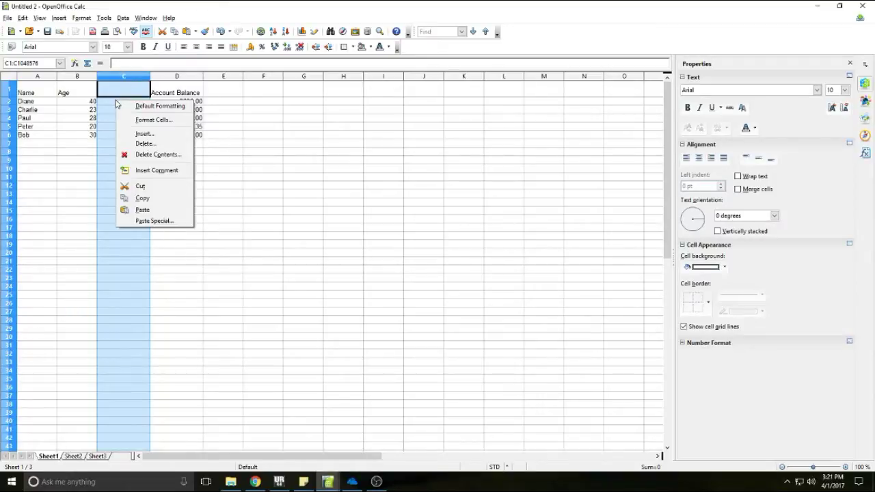
{"action": "left_click", "coordinate": [143, 144]}
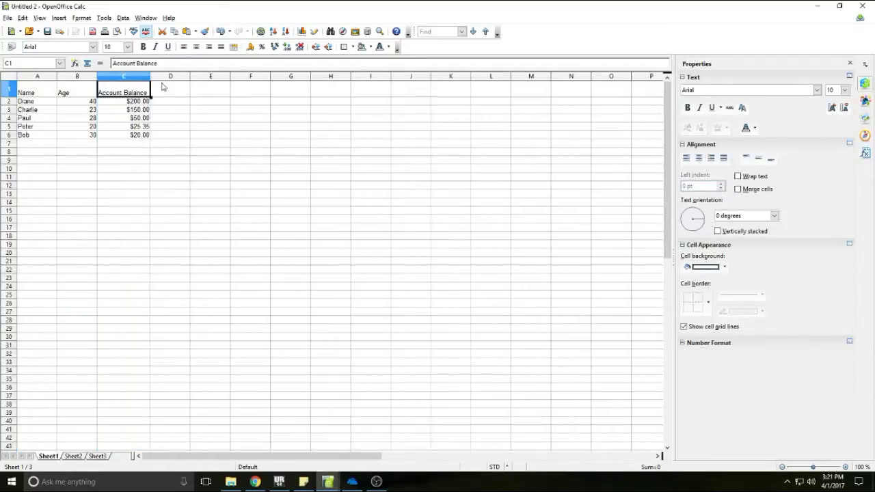
{"action": "left_click", "coordinate": [124, 162]}
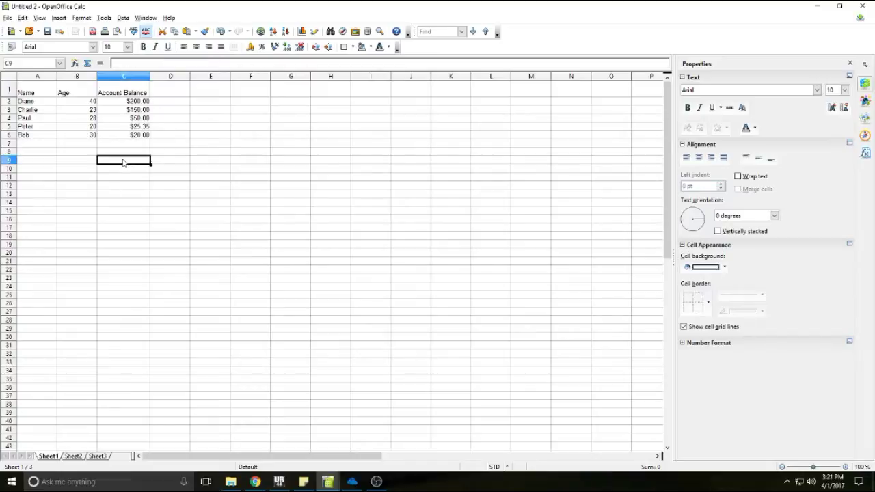
- Insert an empty row above row 5 of the table and undo the insertion
{"action": "left_click", "coordinate": [9, 126]}
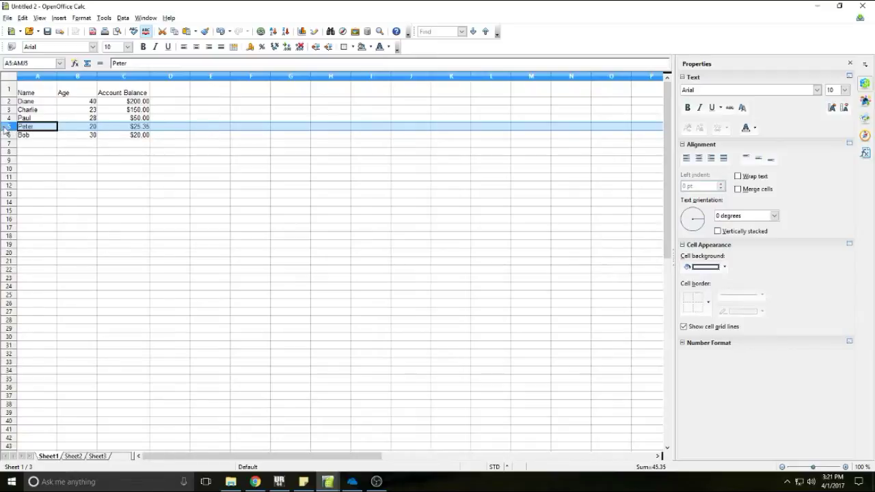
{"action": "right_click", "coordinate": [8, 129]}
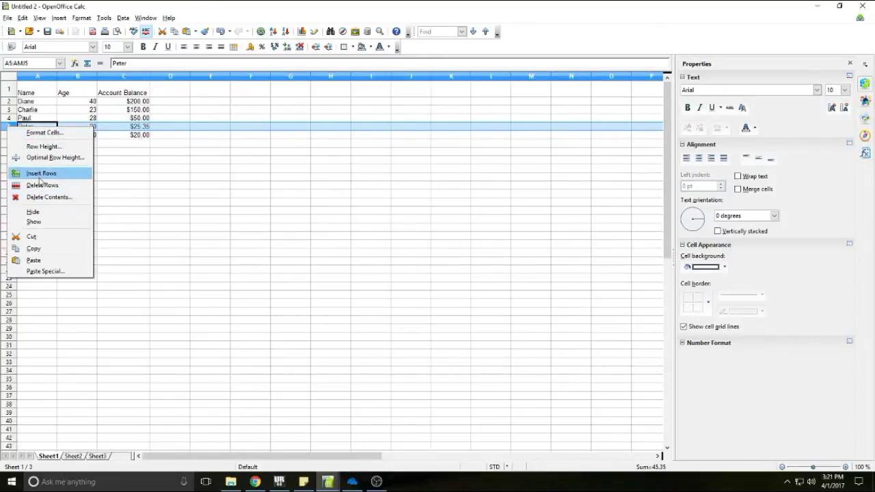
{"action": "left_click", "coordinate": [42, 174]}
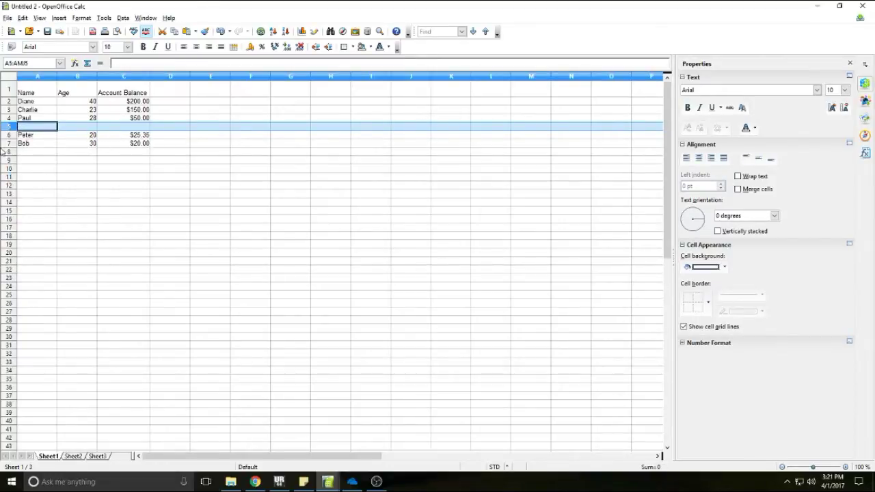
{"action": "left_click", "coordinate": [41, 160]}
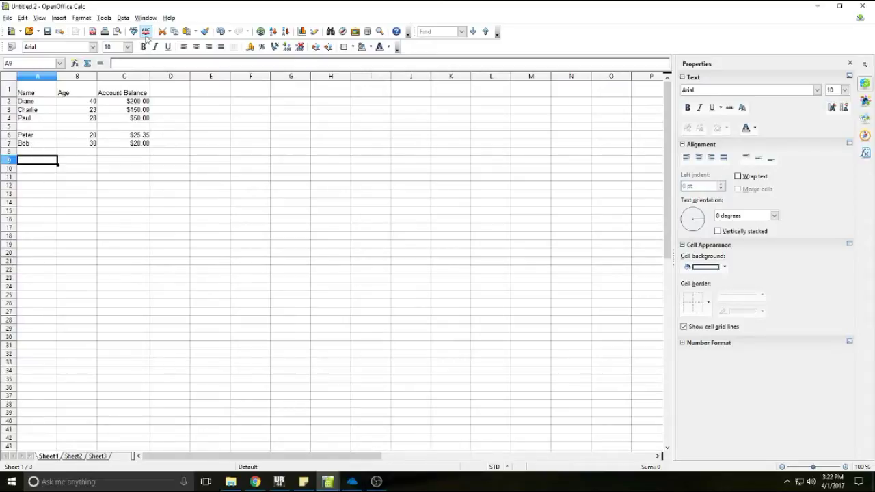
{"action": "left_click", "coordinate": [220, 32]}
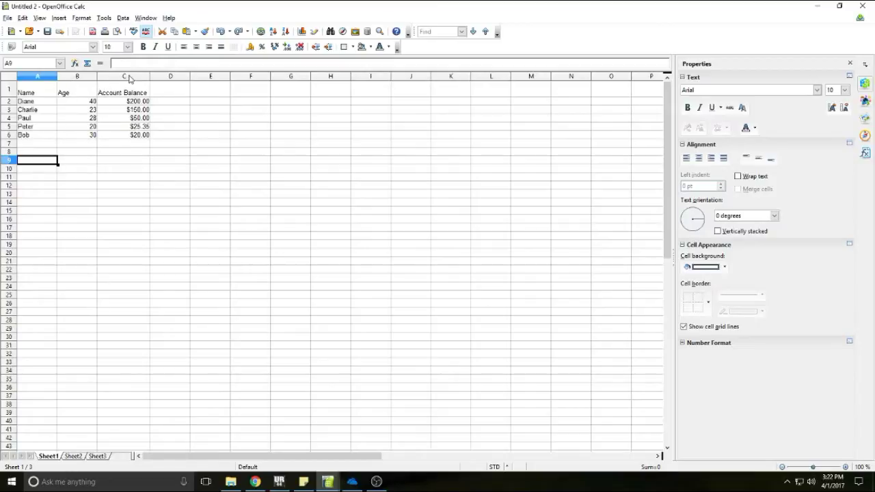
- Move the Account Balance column between the Name and Age columns, shifting Age over instead of overwriting it
{"action": "left_click", "coordinate": [130, 78]}
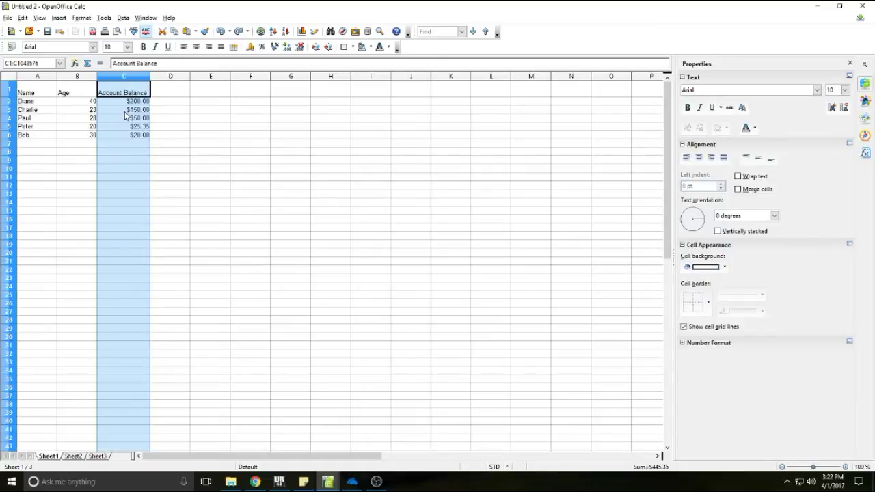
{"action": "left_click_drag", "start_coordinate": [124, 116], "coordinate": [71, 126]}
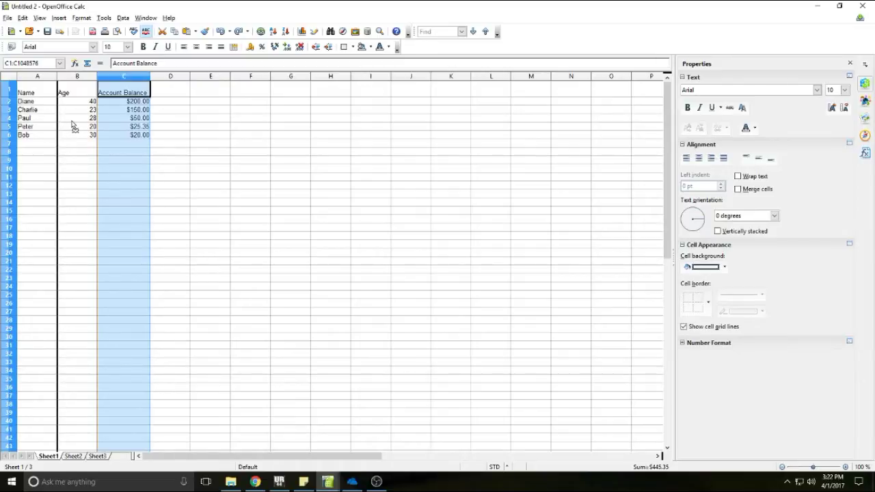
{"action": "left_click_drag", "start_coordinate": [74, 127], "coordinate": [73, 123]}
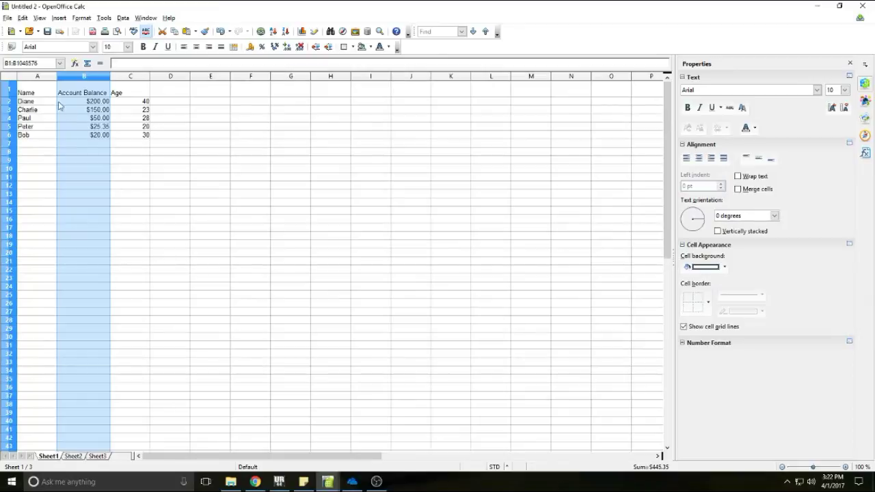
{"action": "left_click", "coordinate": [82, 119]}
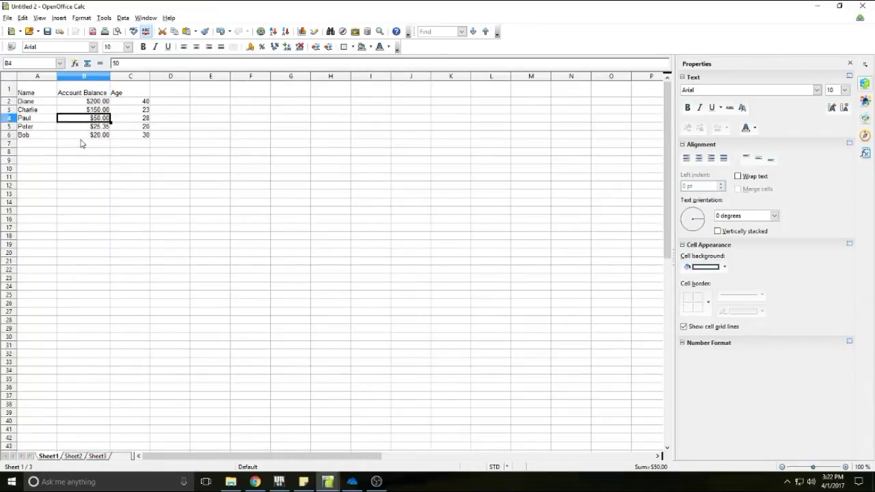
- Move row 4, the record with the $50.00 balance, up between rows 2 and 3, shifting the other rows down
{"action": "left_click", "coordinate": [7, 119]}
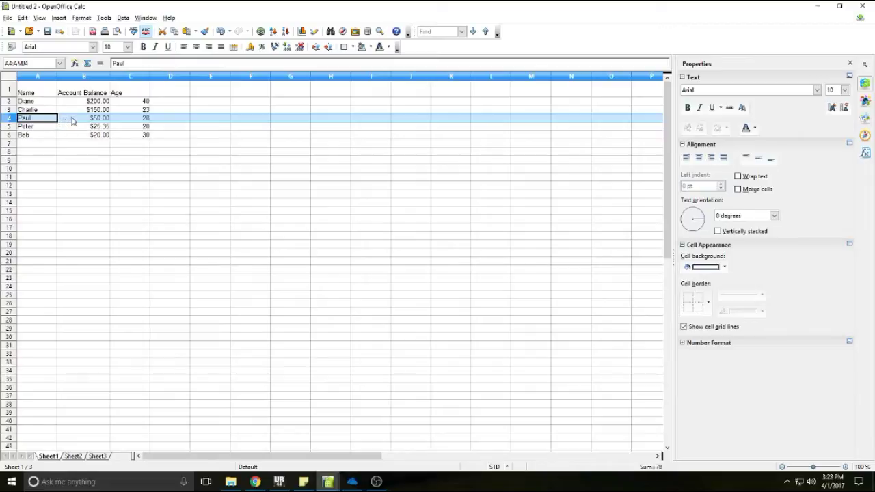
{"action": "left_click_drag", "start_coordinate": [72, 121], "coordinate": [68, 118]}
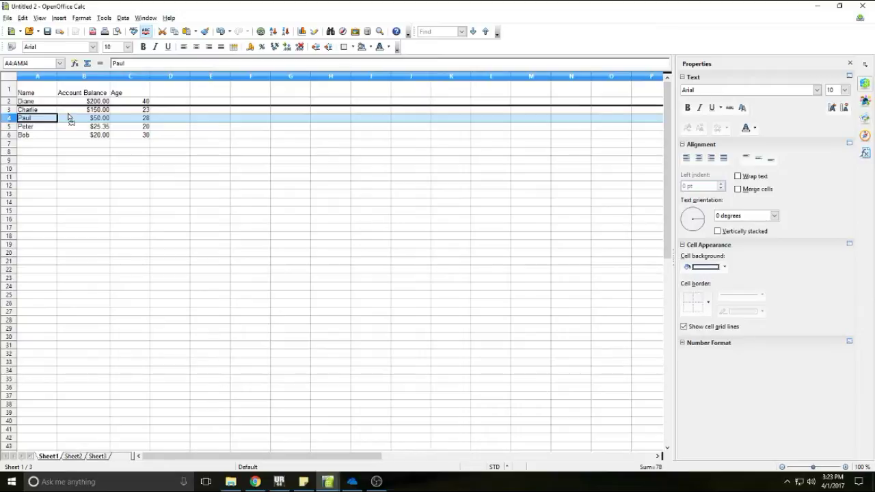
{"action": "left_click_drag", "start_coordinate": [69, 117], "coordinate": [69, 118]}
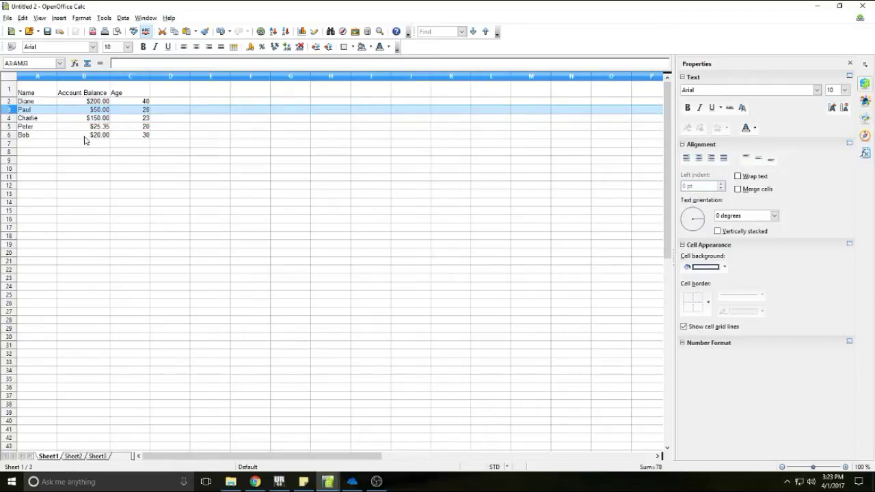
{"action": "left_click", "coordinate": [130, 152]}
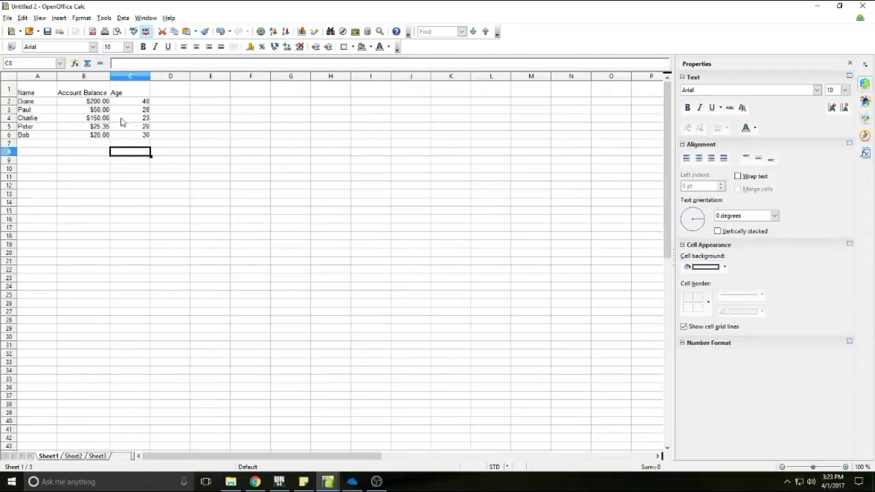
- Move the age in C6 up into C5, shifting the existing age down, and undo the move
{"action": "left_click", "coordinate": [141, 136]}
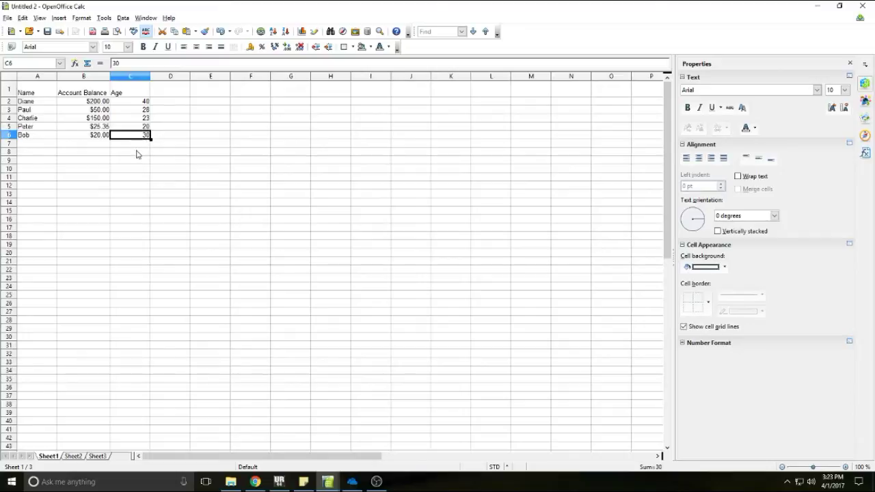
{"action": "left_click", "coordinate": [139, 144]}
{"action": "mouse_move", "coordinate": [142, 136]}
{"action": "left_mouse_down"}
{"action": "mouse_move", "coordinate": [132, 124]}
{"action": "mouse_move", "coordinate": [132, 137]}
{"action": "left_mouse_up"}
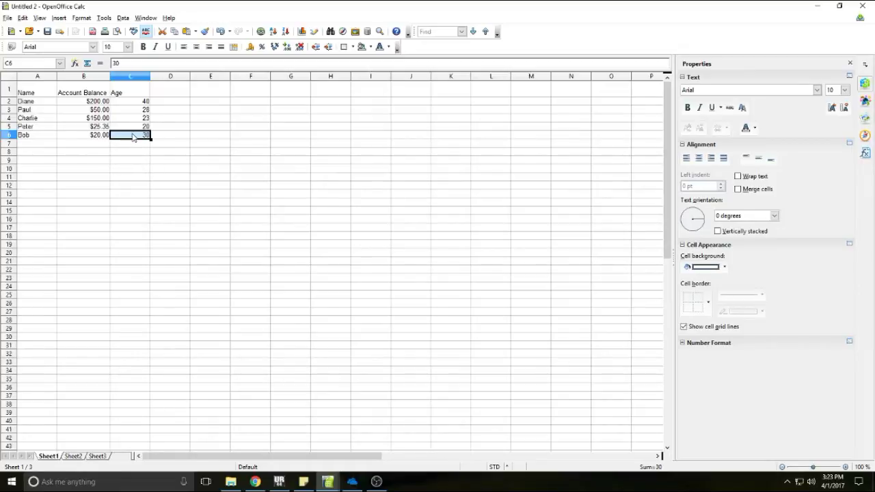
{"action": "mouse_move", "coordinate": [134, 135]}
{"action": "left_mouse_down"}
{"action": "mouse_move", "coordinate": [83, 128]}
{"action": "mouse_move", "coordinate": [130, 127]}
{"action": "left_mouse_up"}
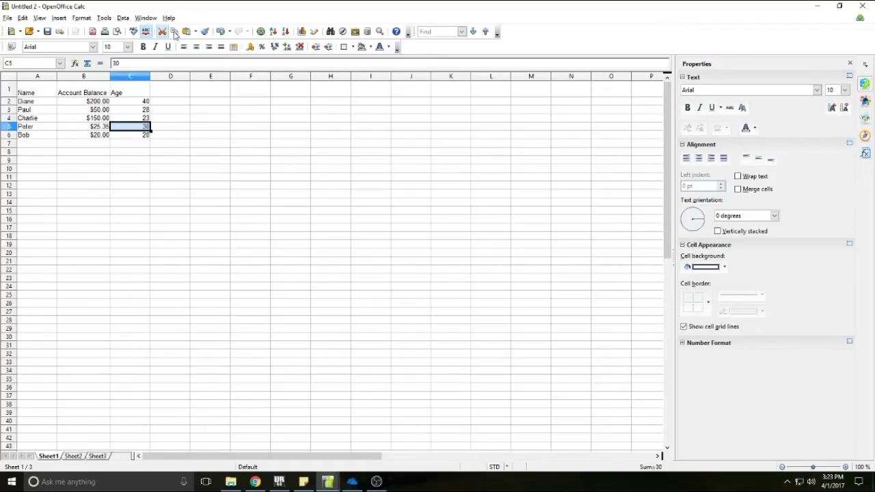
{"action": "left_click", "coordinate": [221, 31]}
{"action": "scroll", "coordinate": [120, 185], "scroll_direction": "down", "scroll_amount": 1}
{"action": "scroll", "coordinate": [121, 181], "scroll_direction": "up", "scroll_amount": 1}
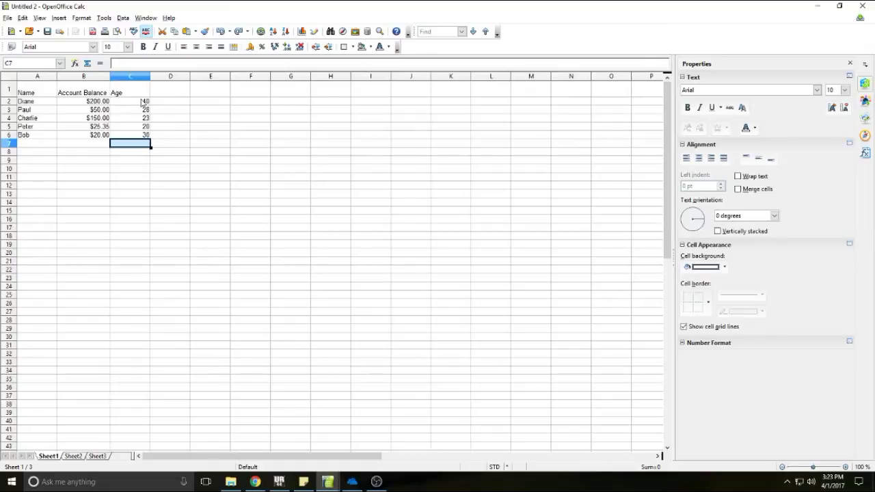
{"action": "left_click", "coordinate": [89, 76]}
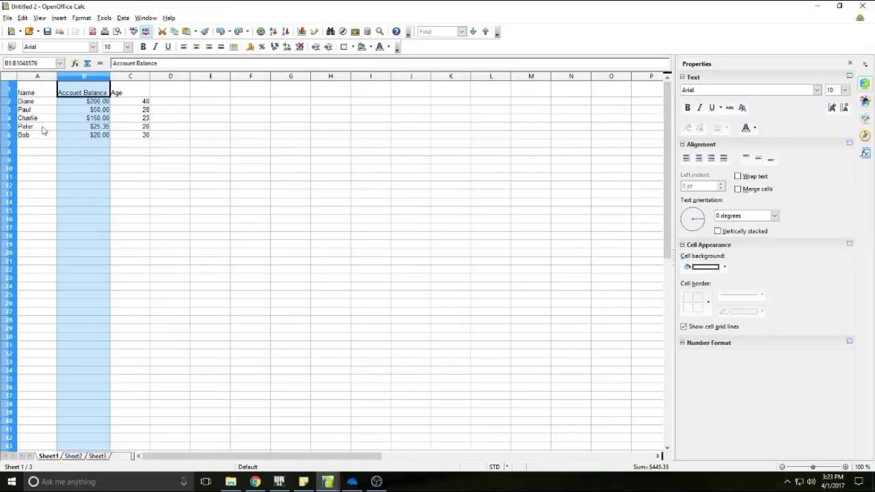
{"action": "left_click", "coordinate": [128, 144]}
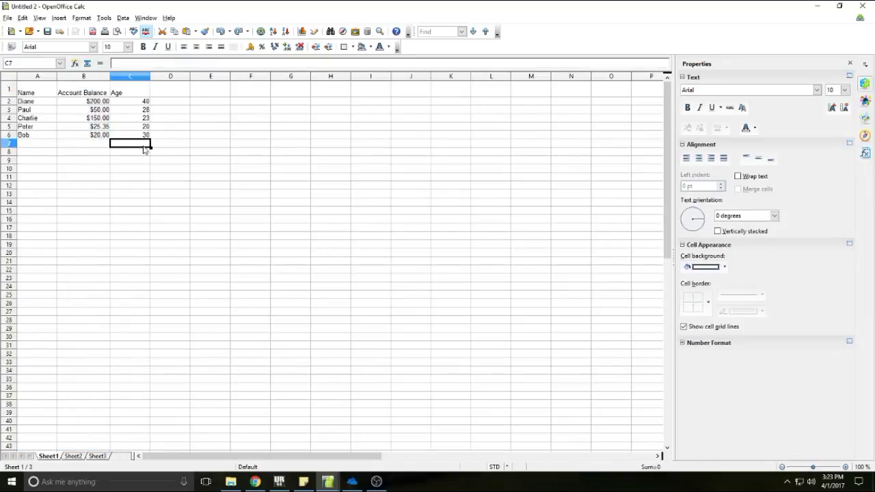